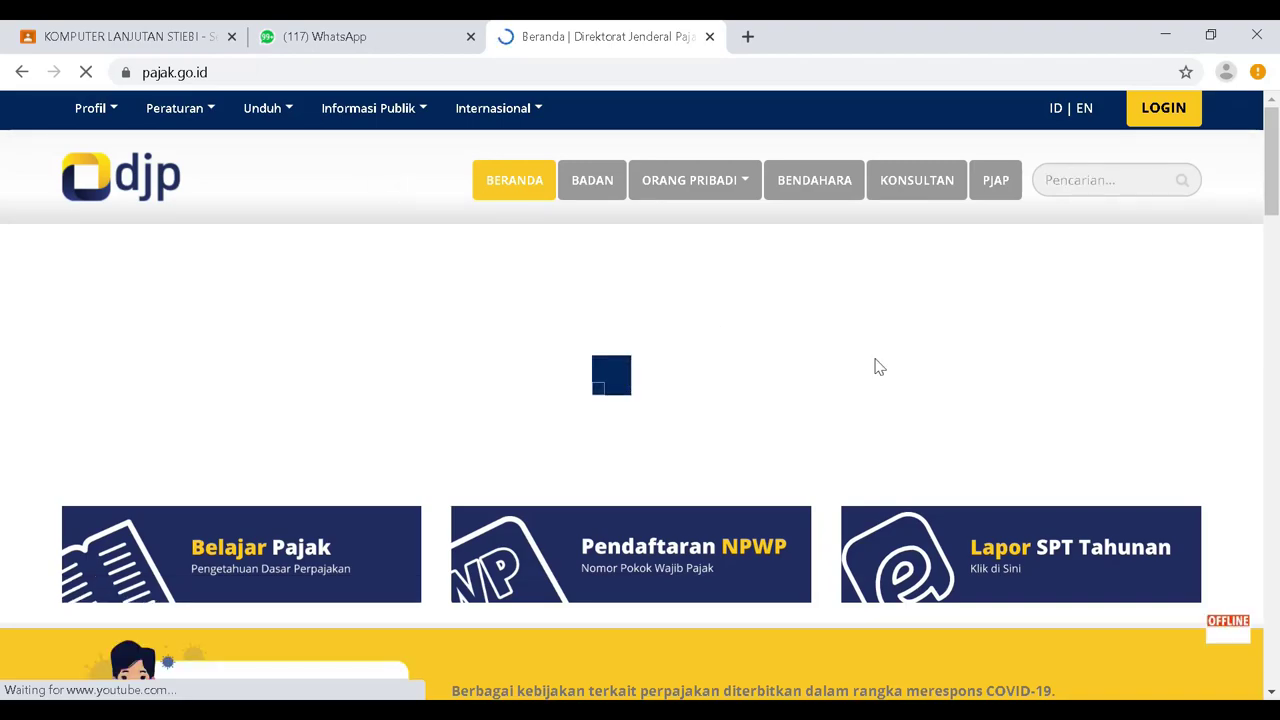
# Step: Open the e-SPT Tahunan PPh Badan (Full Patch) page from the complete list of tax applications and download the application
pyautogui.scroll(-5, 1181, 417)
pyautogui.scroll(-10, 1173, 413)
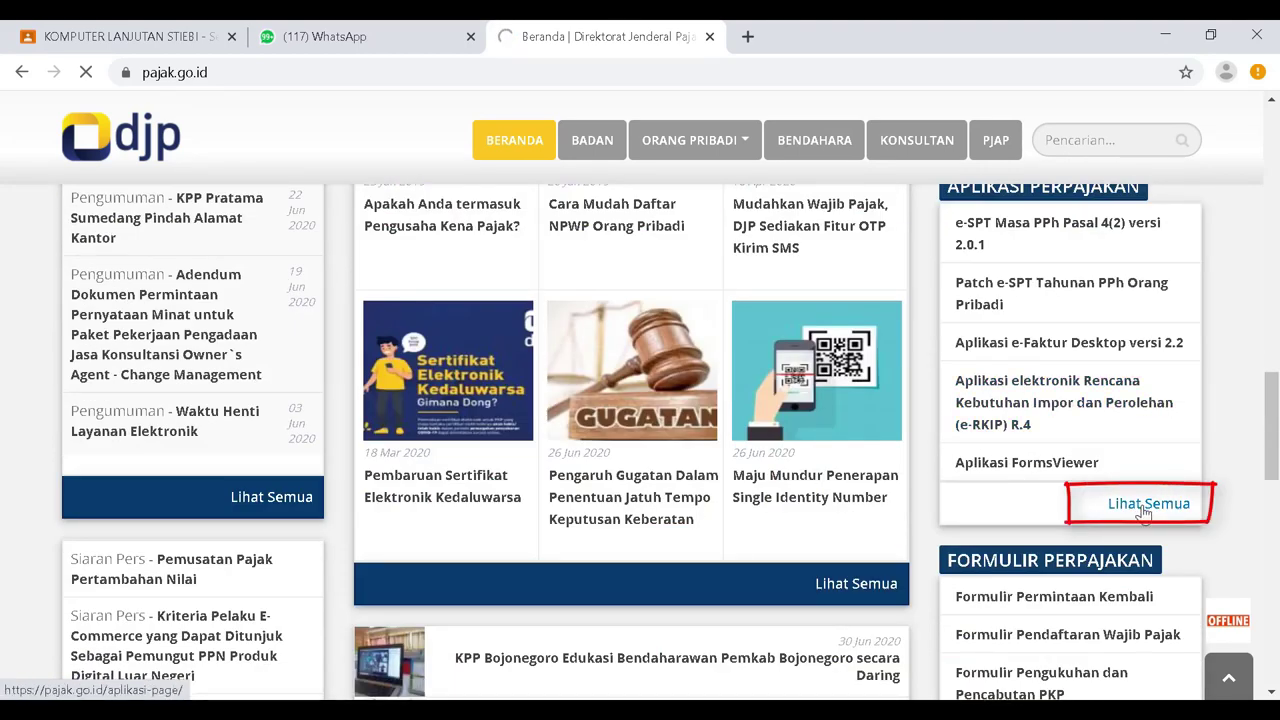
pyautogui.click(1144, 506)
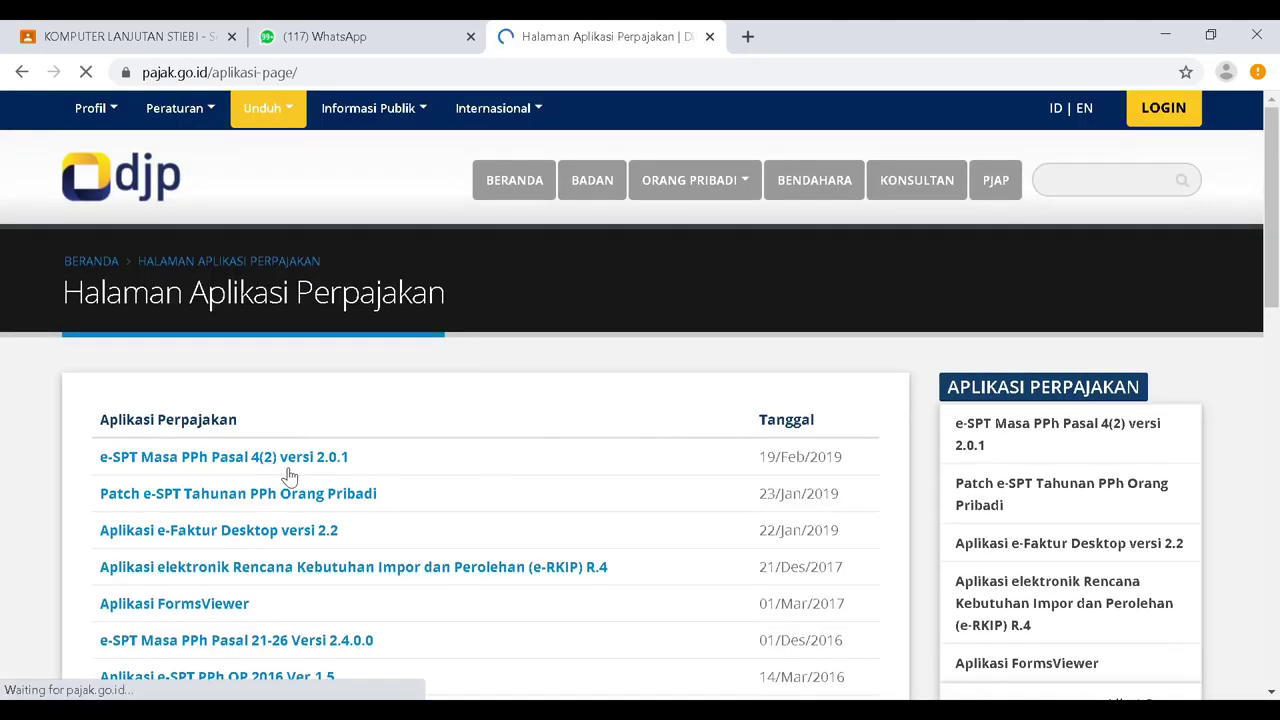
pyautogui.scroll(-2, 300, 480)
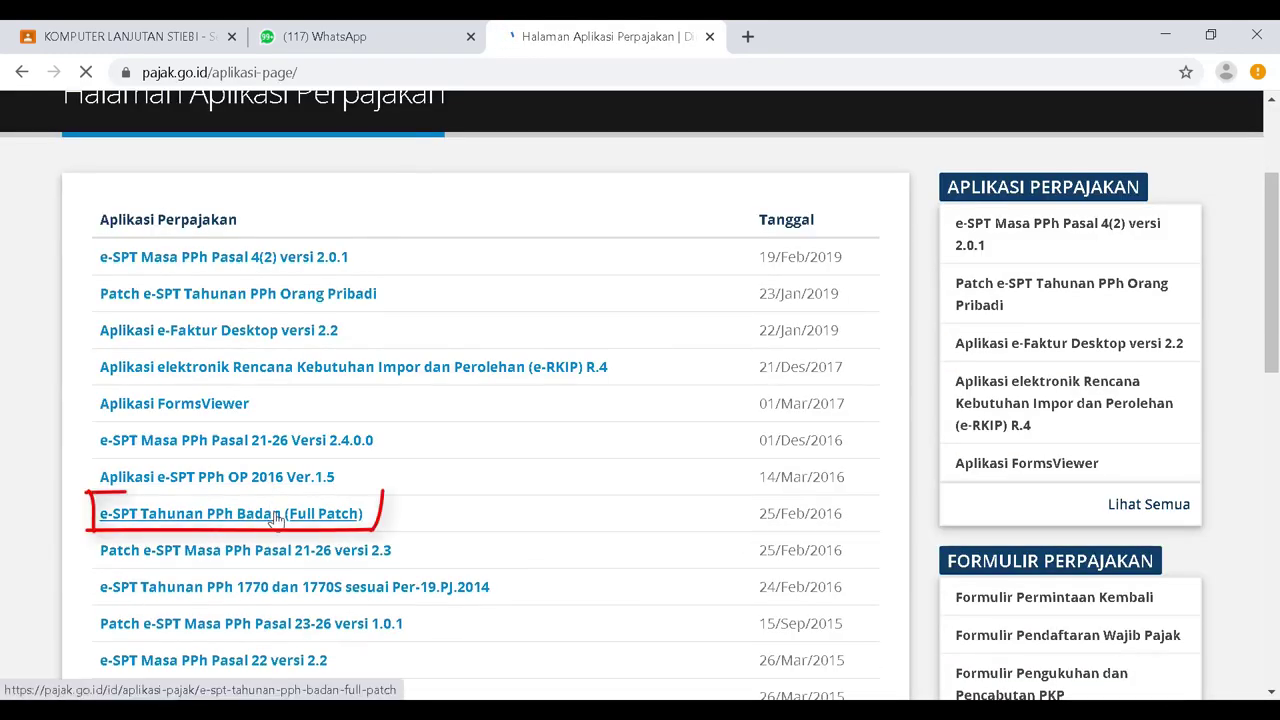
pyautogui.click(277, 520)
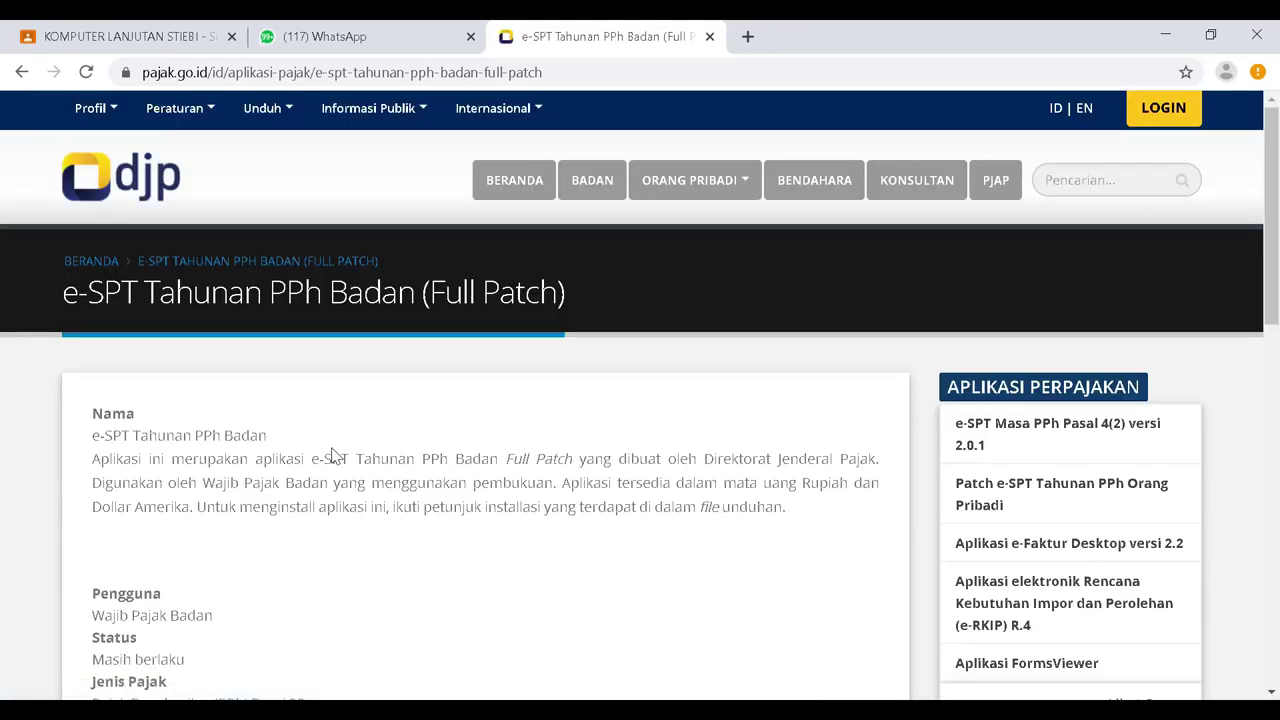
pyautogui.scroll(-4, 333, 456)
pyautogui.click(178, 348)
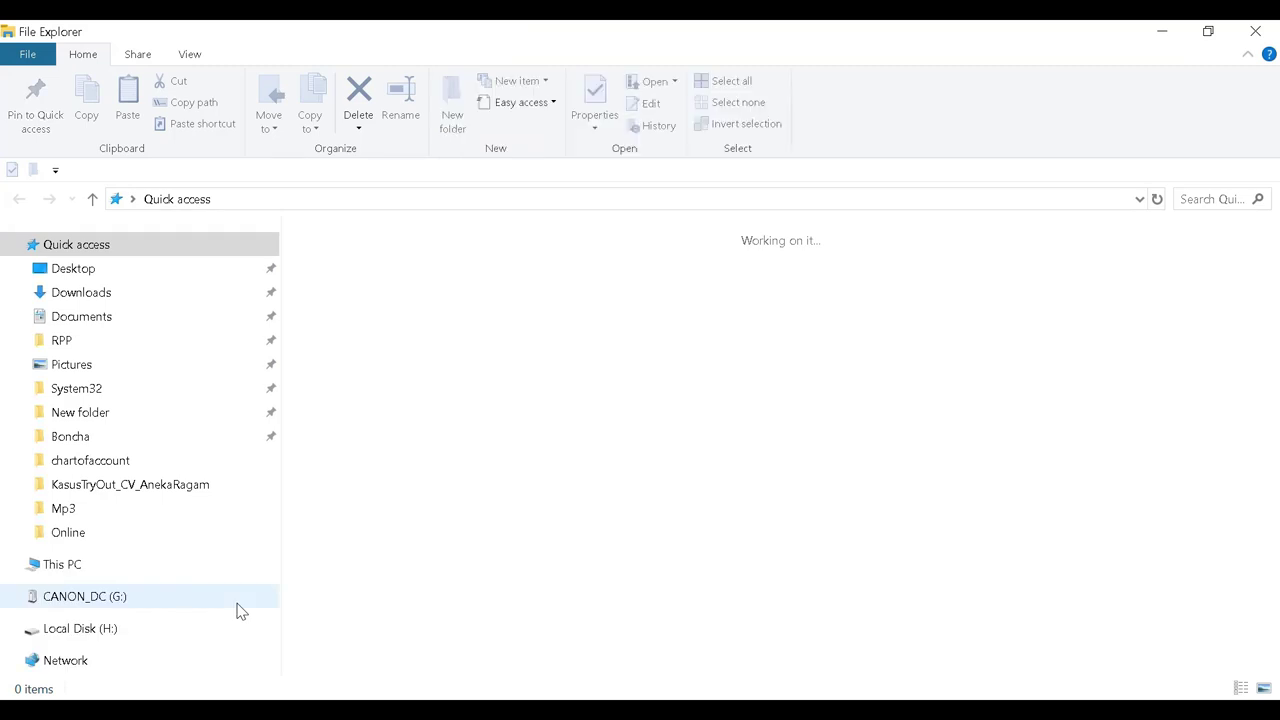
# Step: Open the downloaded E-SPT PPh Badan.zip and read the installation order in the Cara Instalasi text file
pyautogui.press('Return')
pyautogui.doubleClick(205, 288)
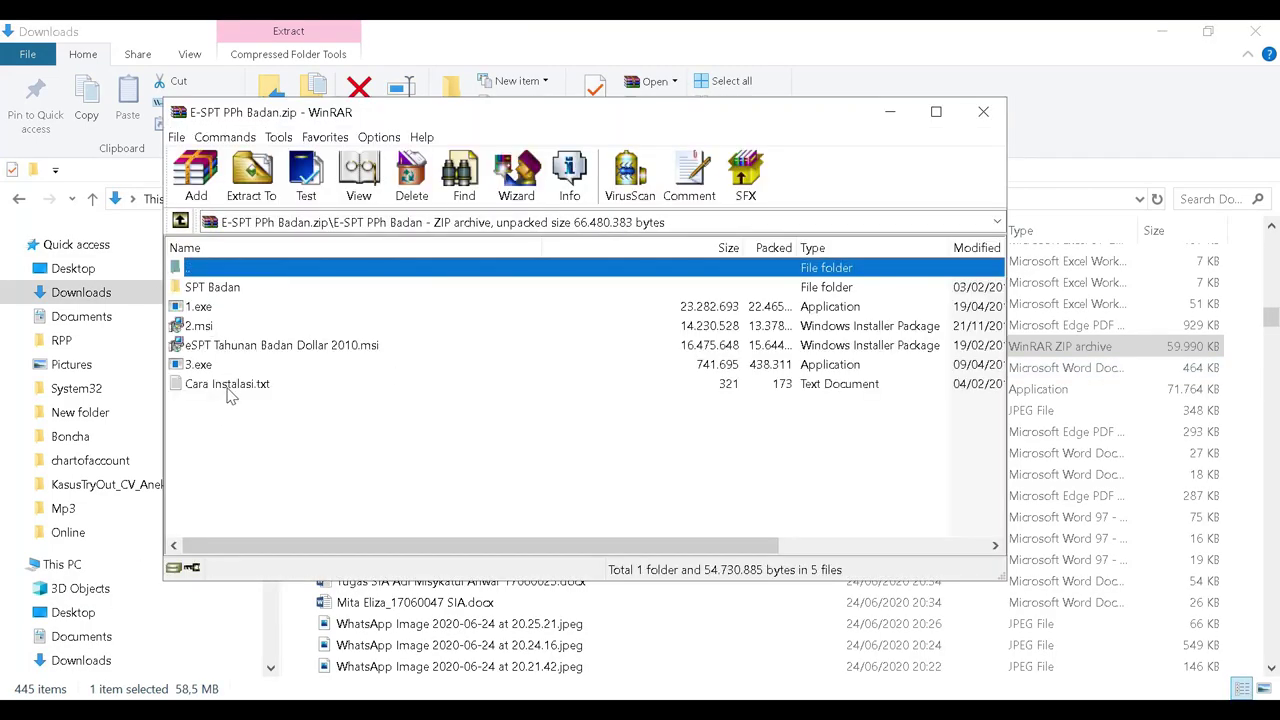
pyautogui.doubleClick(228, 387)
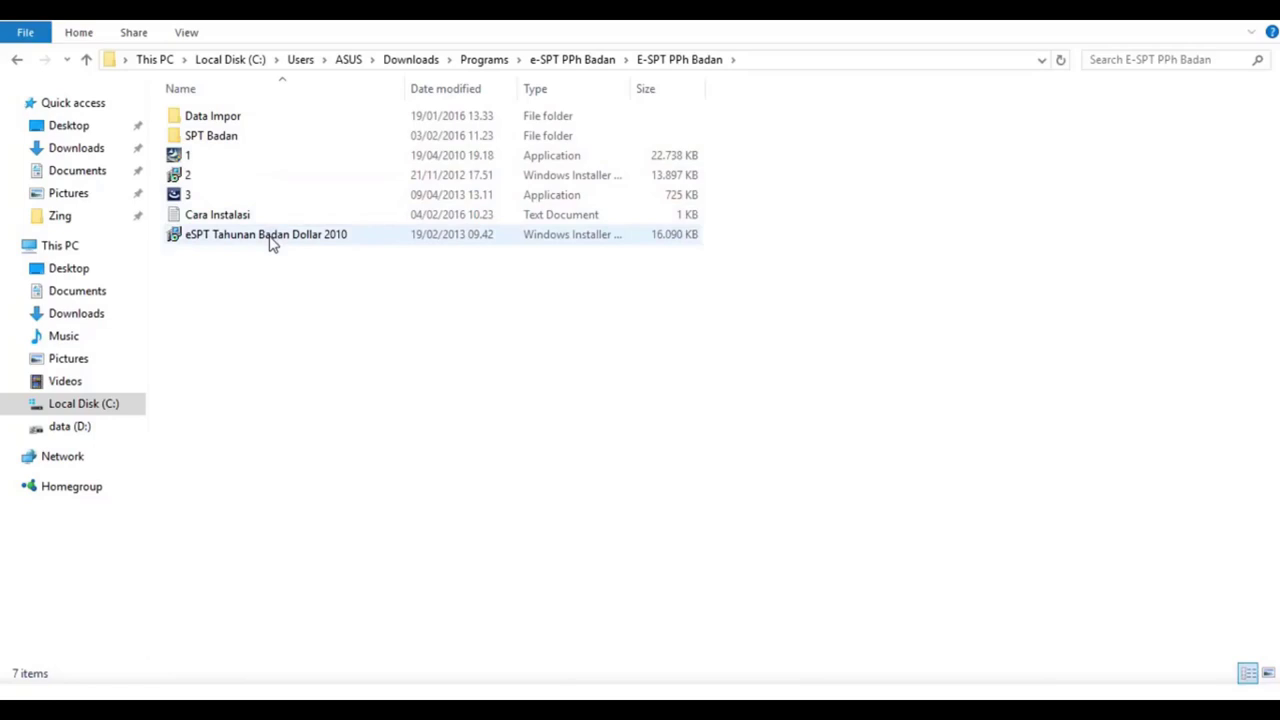
pyautogui.doubleClick(275, 216)
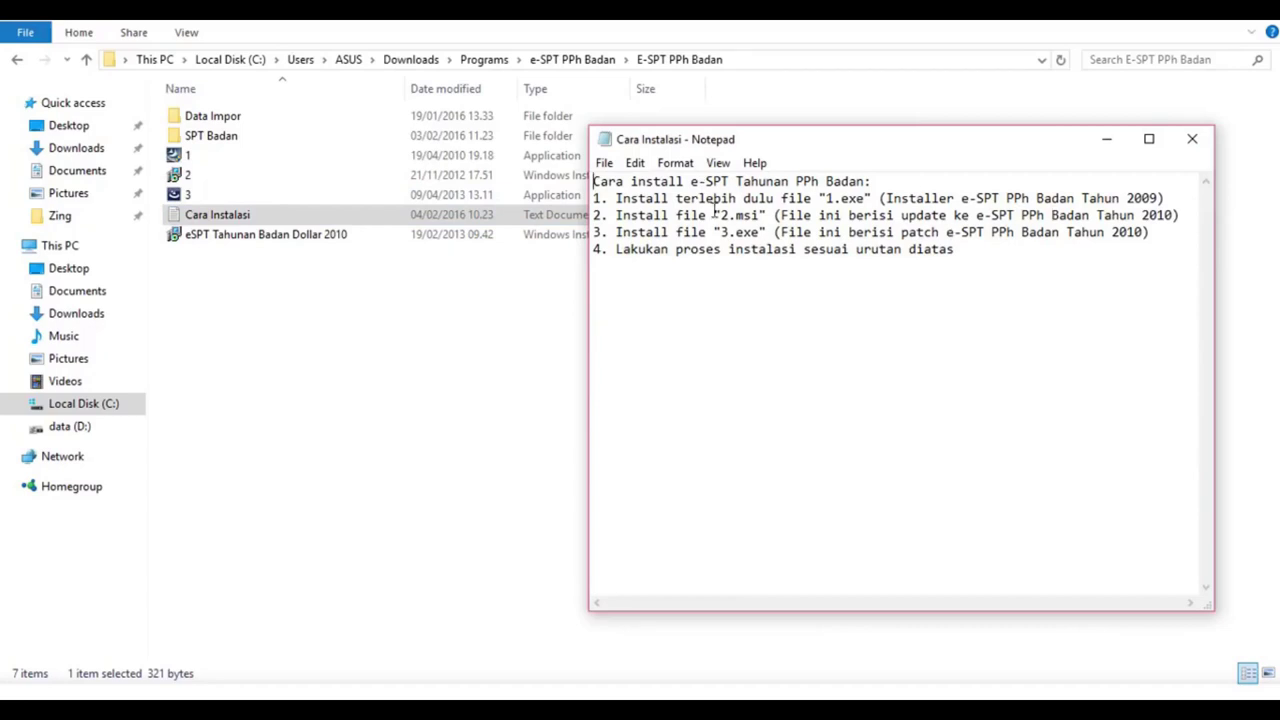
pyautogui.moveTo(615, 198); pyautogui.dragTo(873, 186)
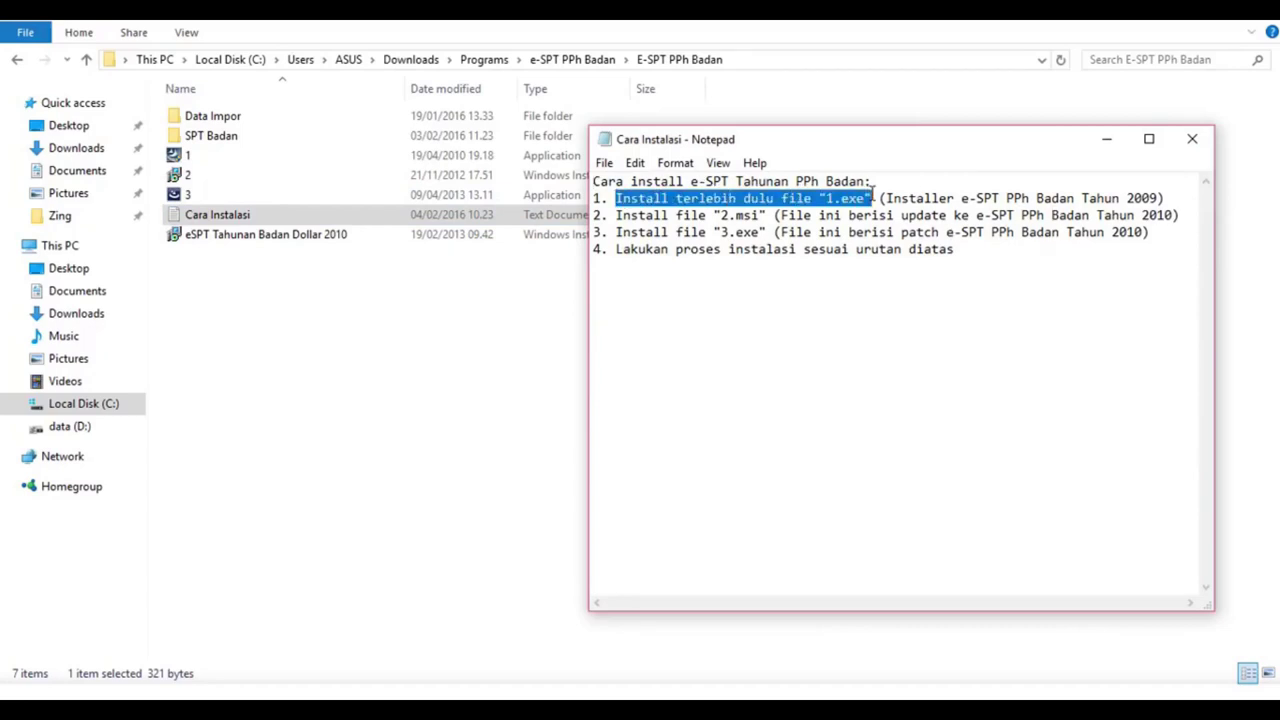
# Step: Install eSPT PPh Badan 2009 from file 1 for all users, keeping the default program and database folders
pyautogui.click(204, 162)
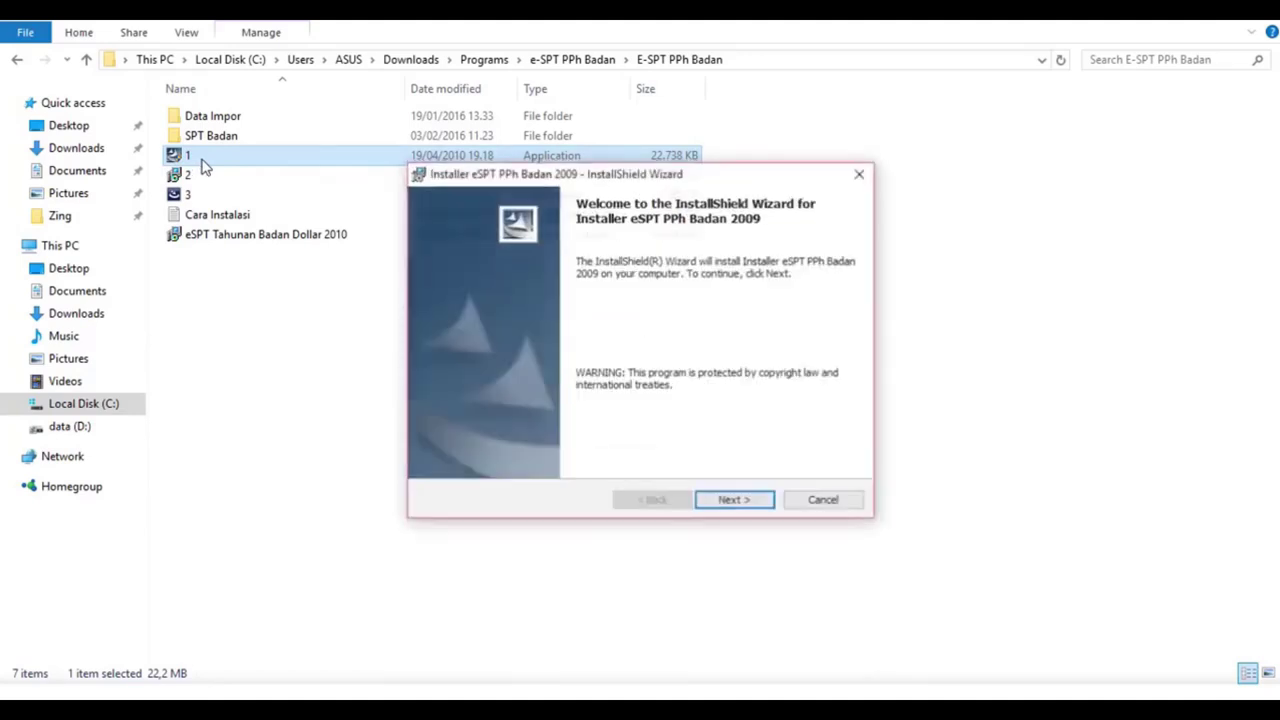
pyautogui.click(735, 501)
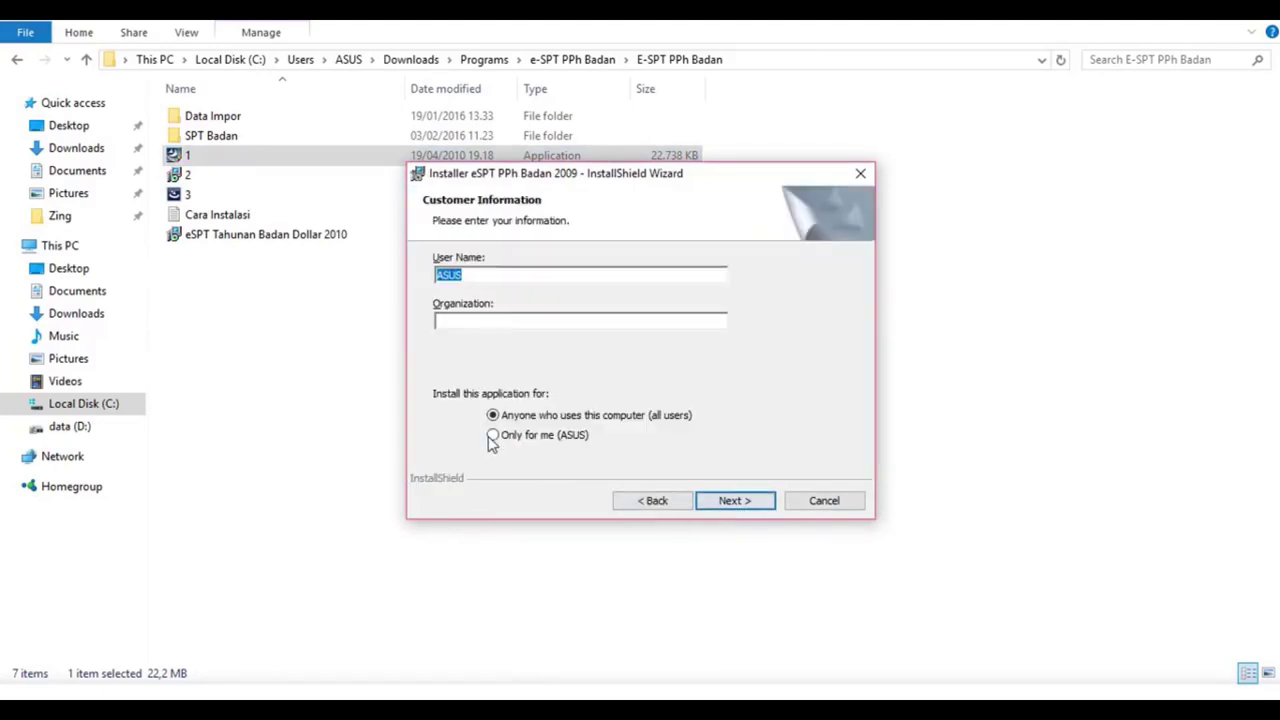
pyautogui.click(731, 503)
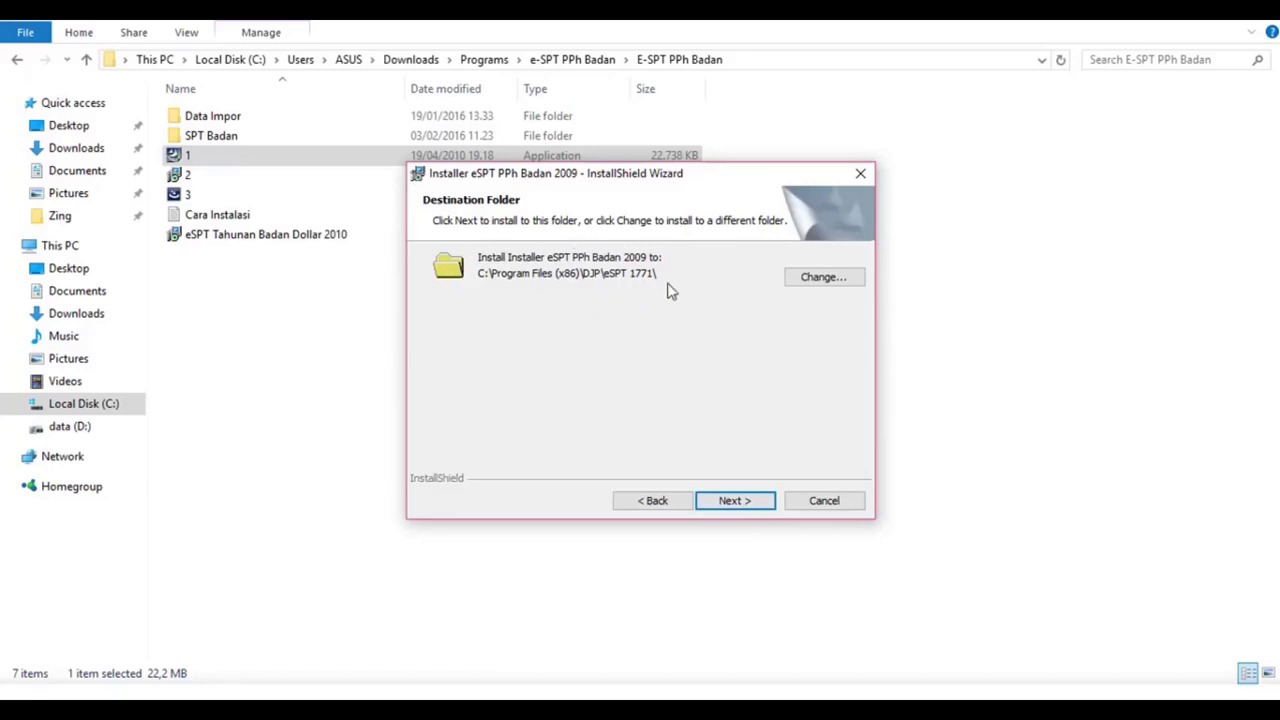
pyautogui.click(744, 502)
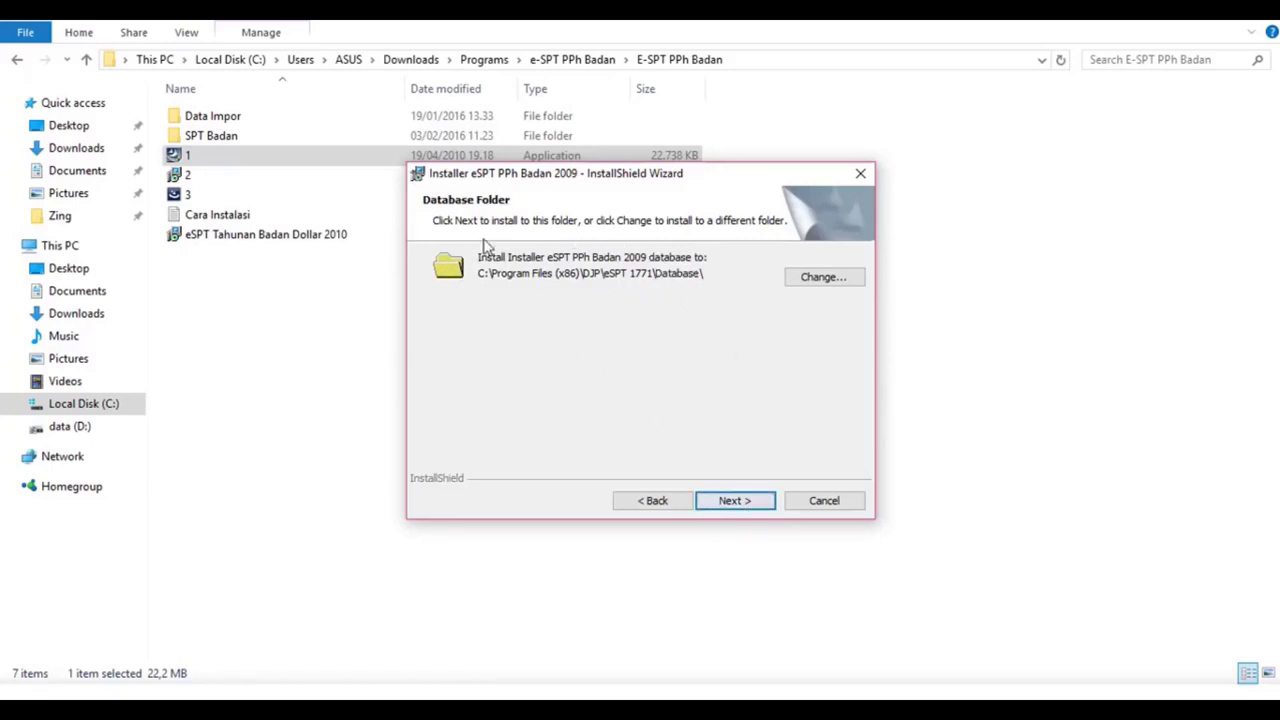
pyautogui.click(745, 502)
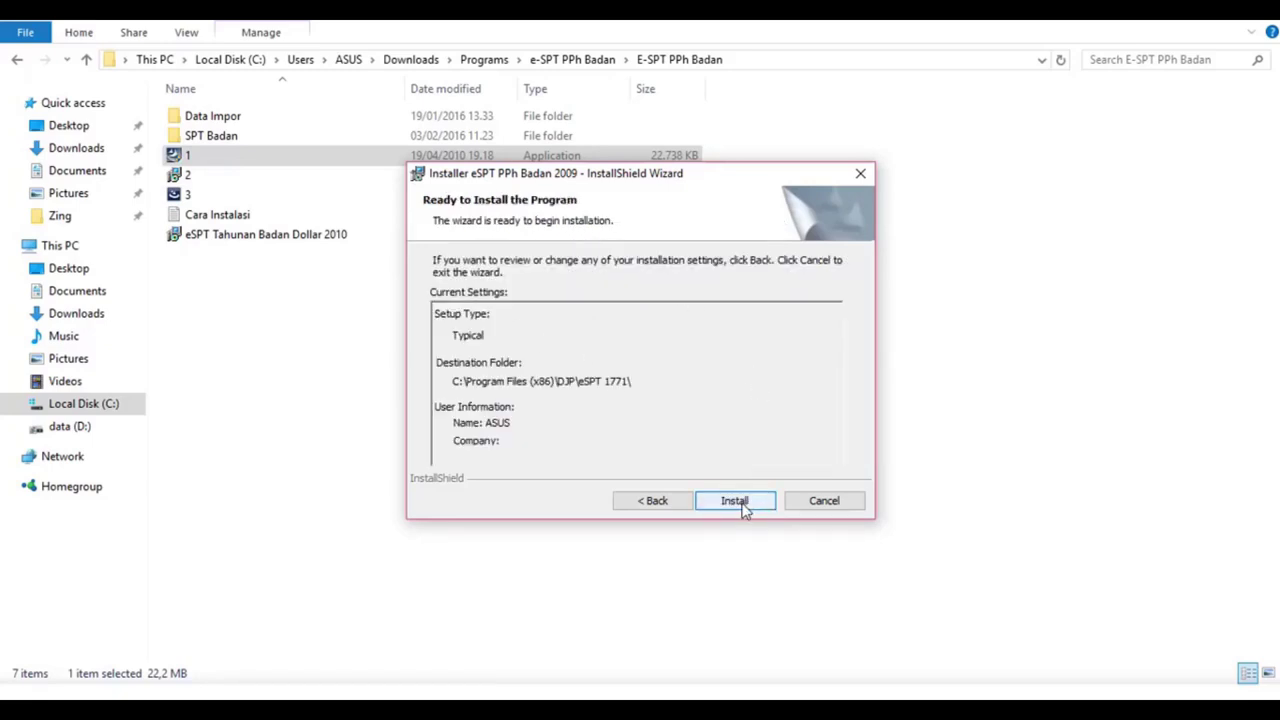
pyautogui.click(744, 502)
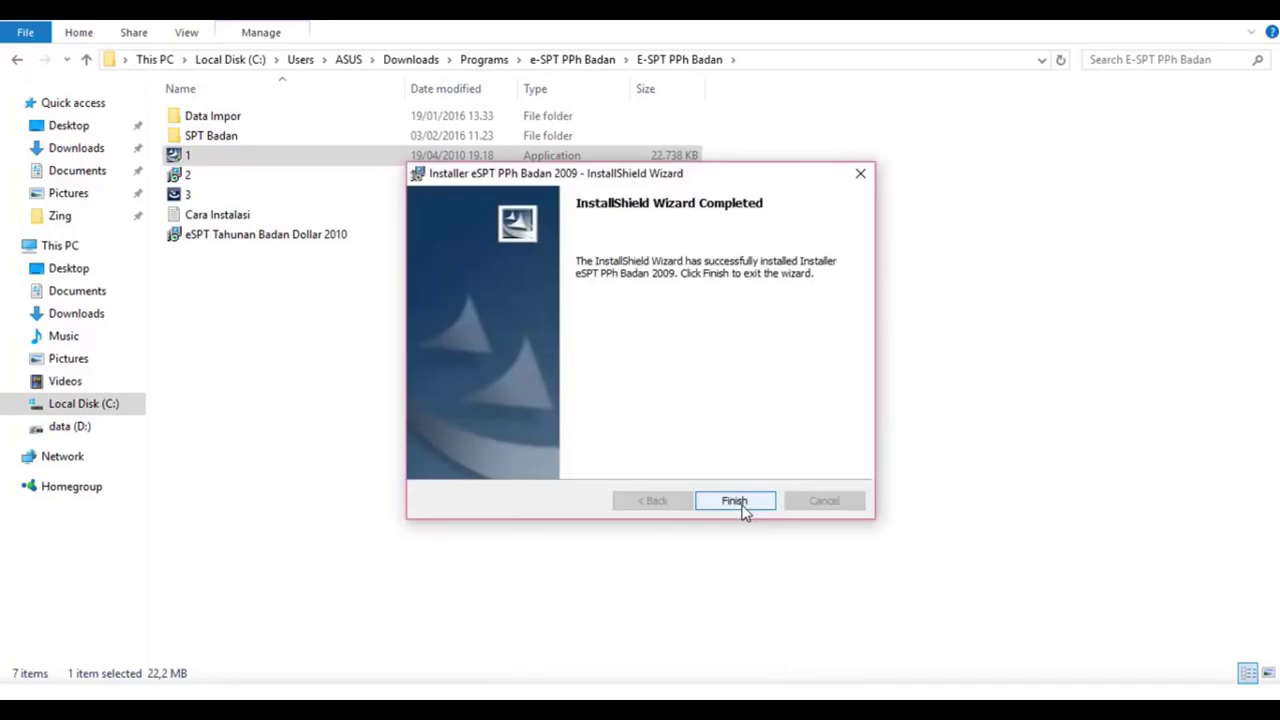
pyautogui.click(740, 505)
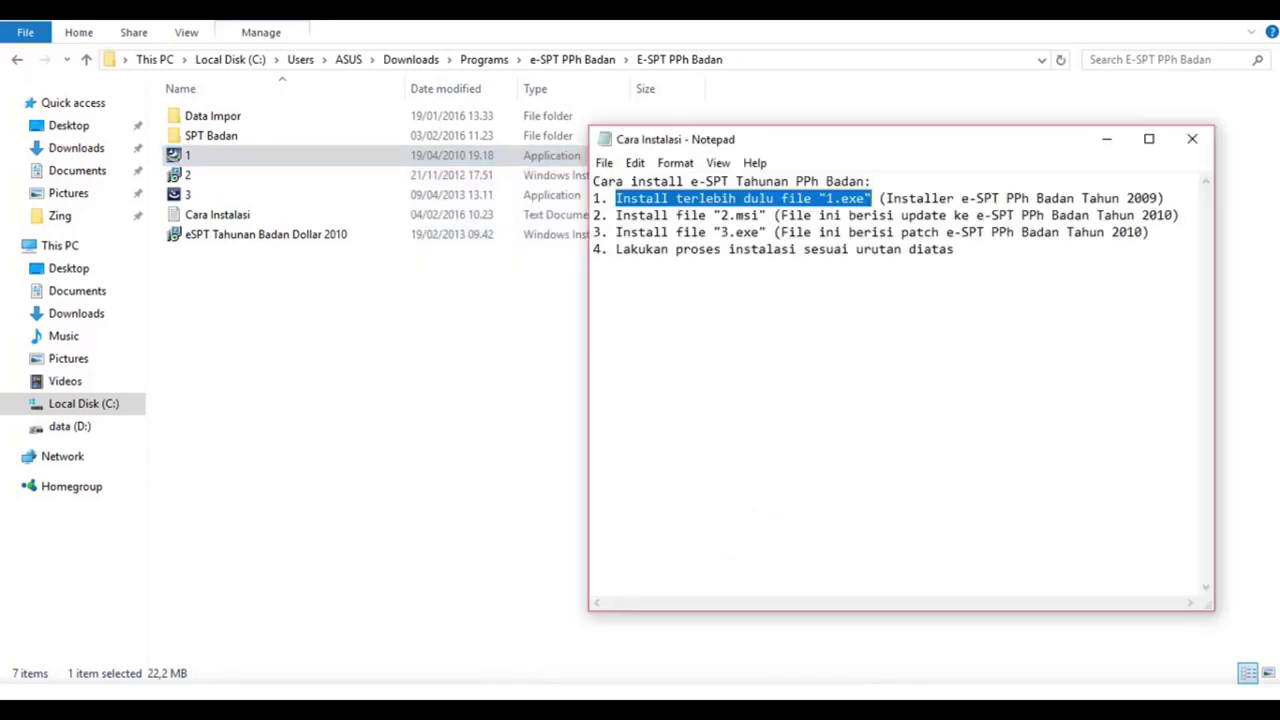
# Step: Install the eSPT PPh Badan 2010 update from file 2 for all users, keeping the default program and database folders
pyautogui.moveTo(614, 216); pyautogui.dragTo(768, 216)
pyautogui.click(212, 180)
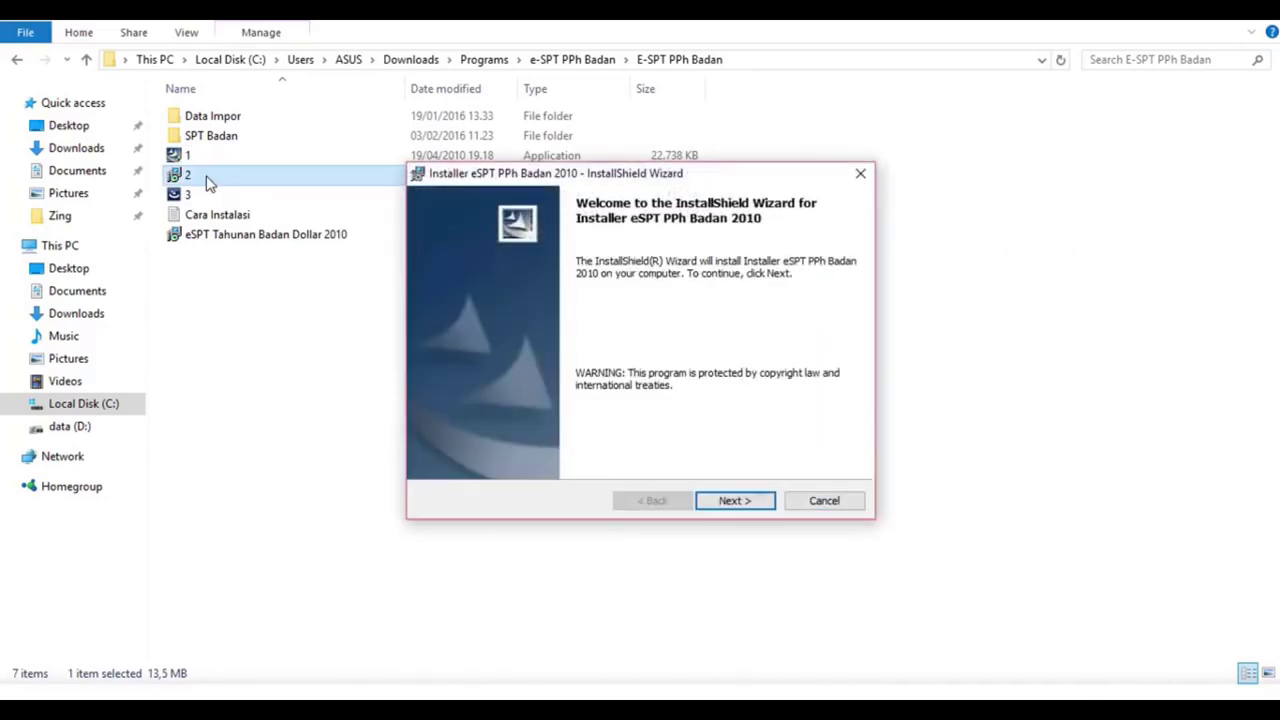
pyautogui.click(729, 501)
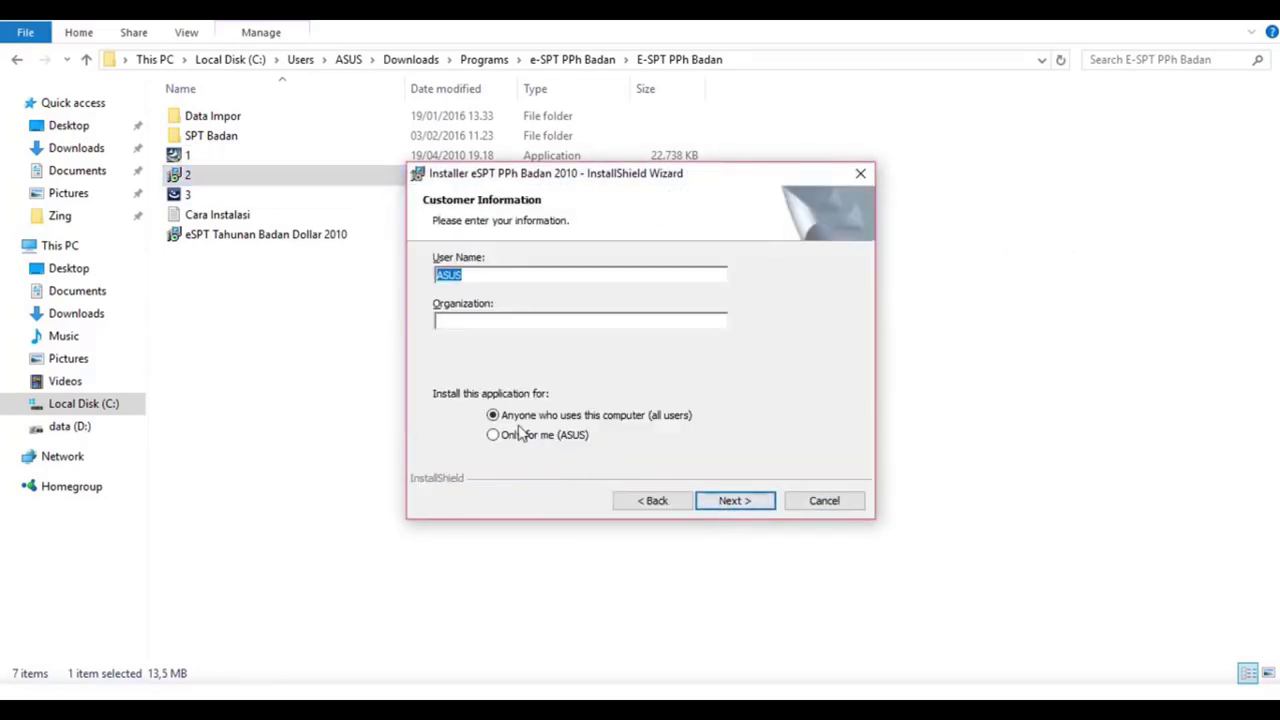
pyautogui.click(732, 503)
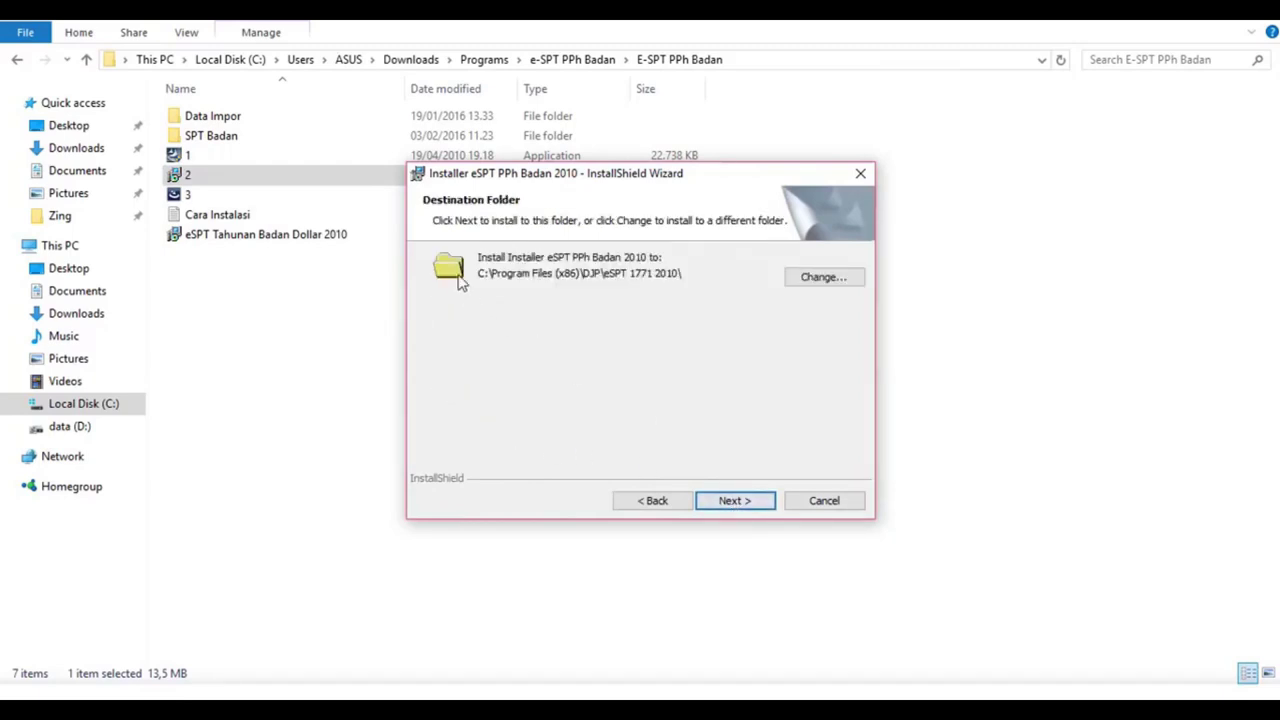
pyautogui.click(738, 502)
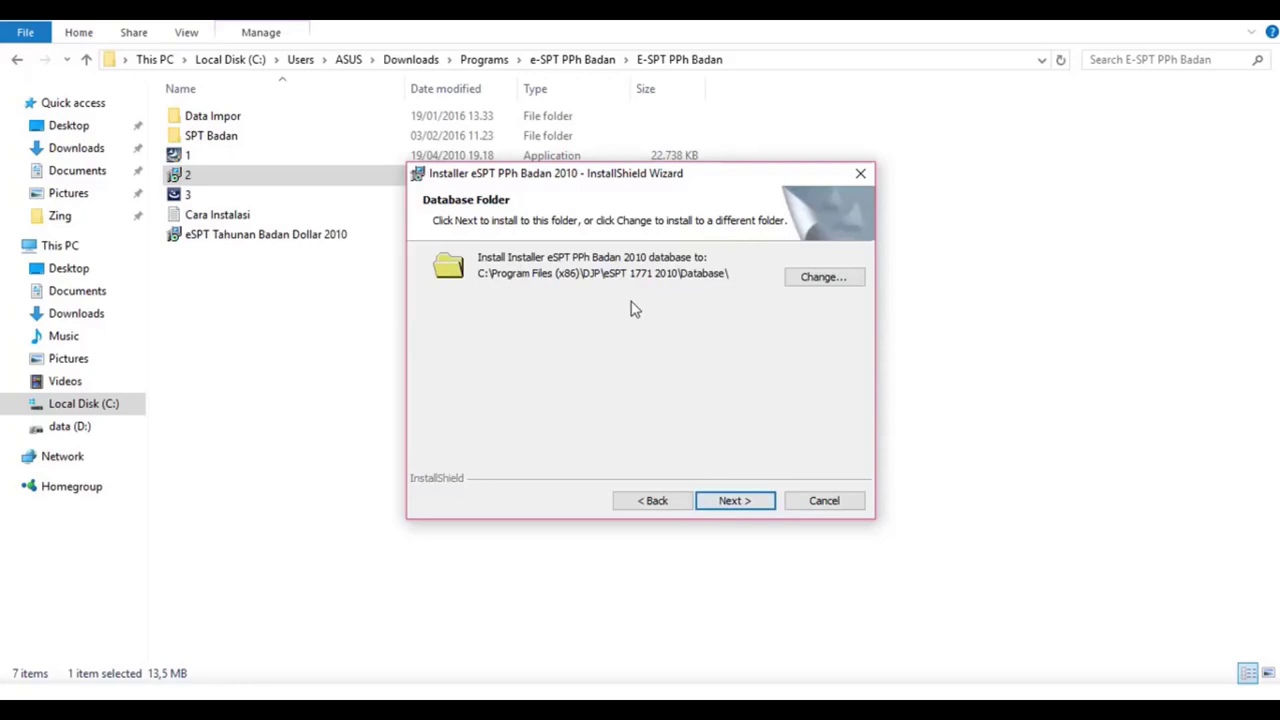
pyautogui.click(740, 501)
pyautogui.click(745, 501)
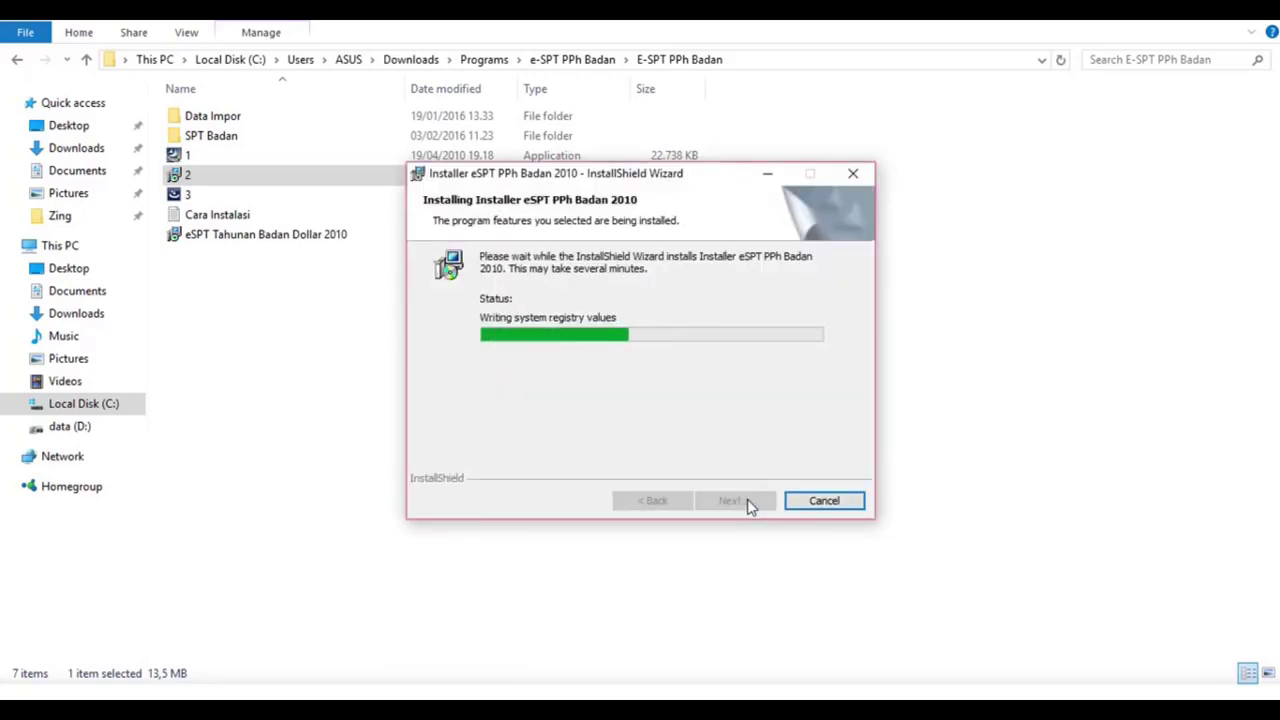
pyautogui.click(745, 501)
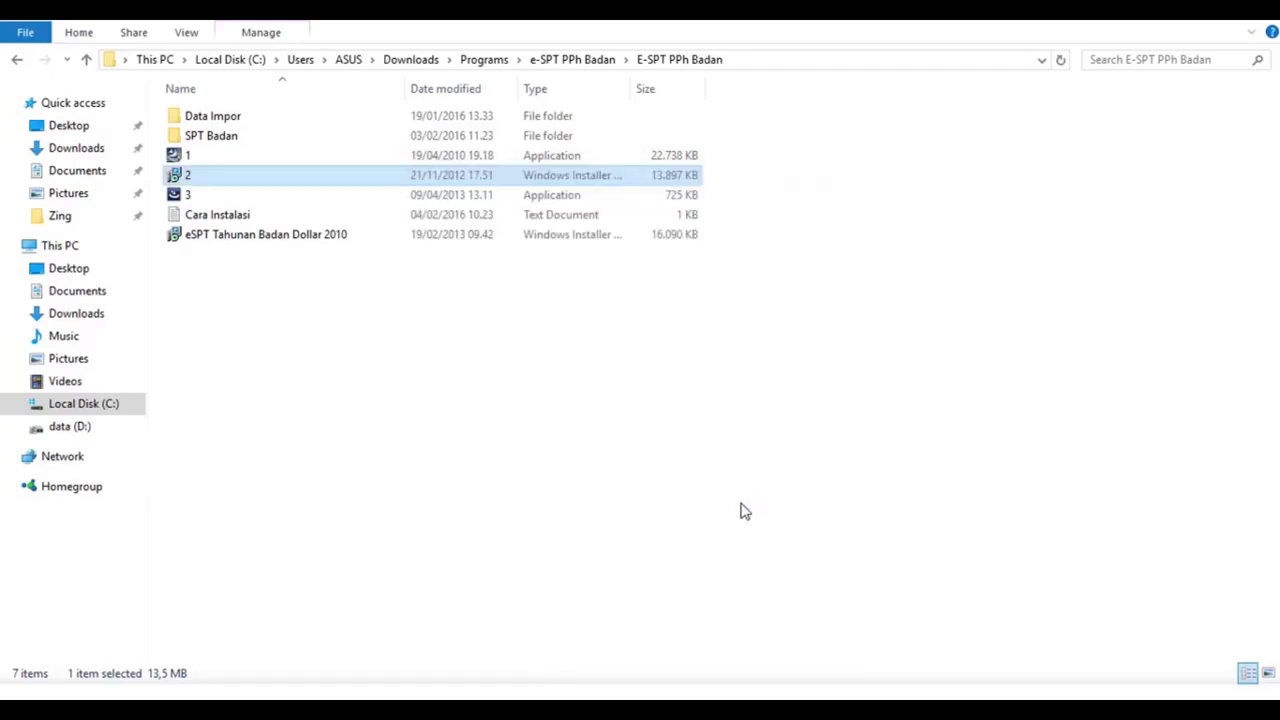
# Step: Check the third instruction in Cara Instalasi and install the eSPT PPh Badan 2010 patch from file 3
pyautogui.click(522, 695)
pyautogui.moveTo(616, 235); pyautogui.dragTo(768, 232)
pyautogui.doubleClick(220, 195)
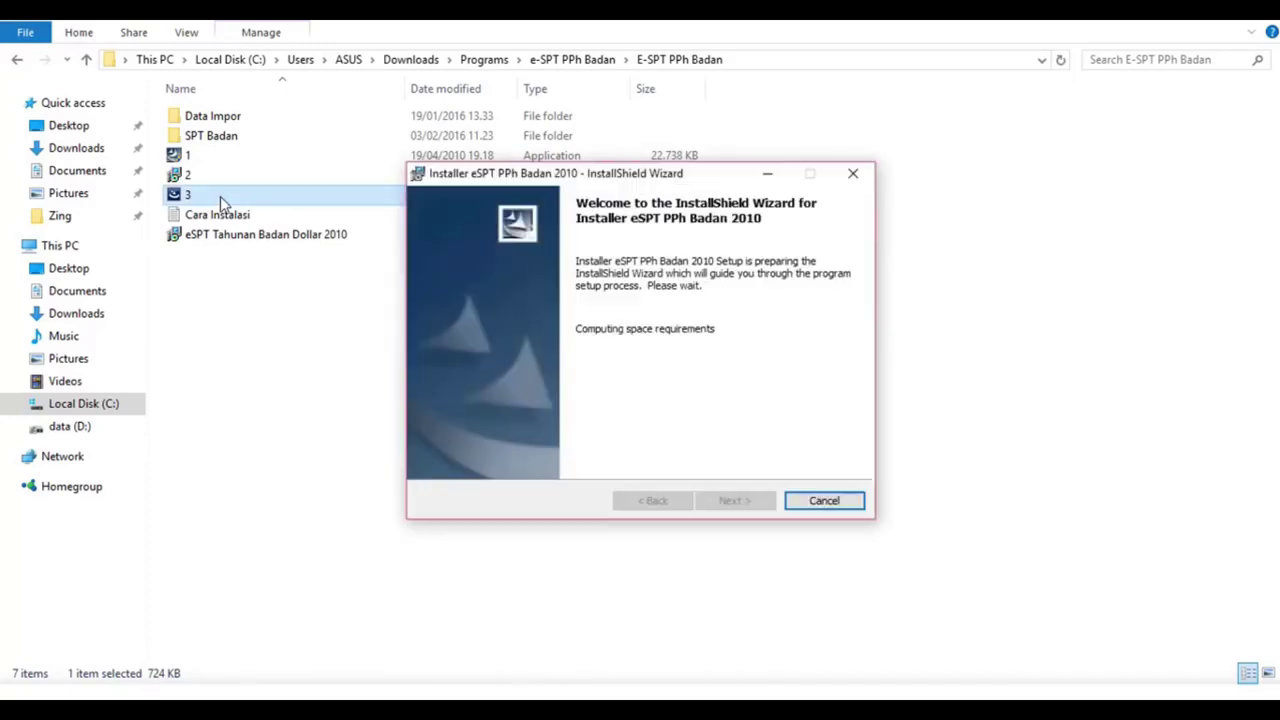
pyautogui.click(716, 504)
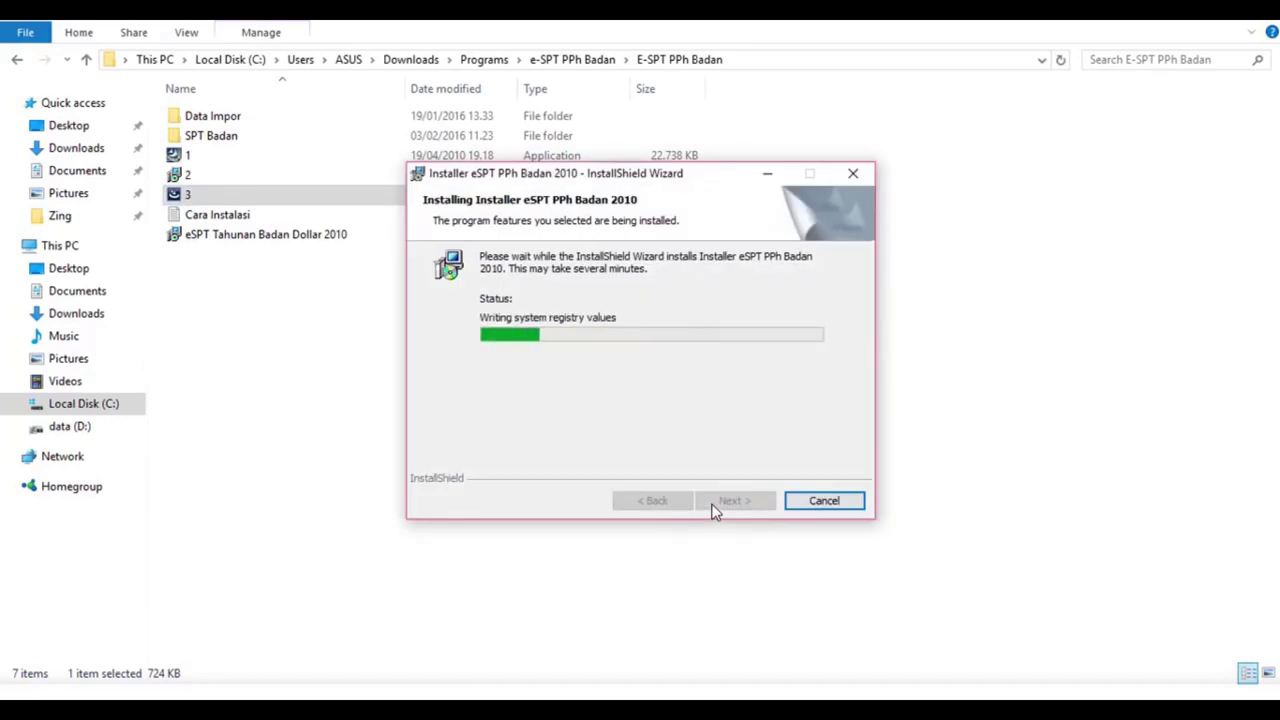
pyautogui.click(715, 508)
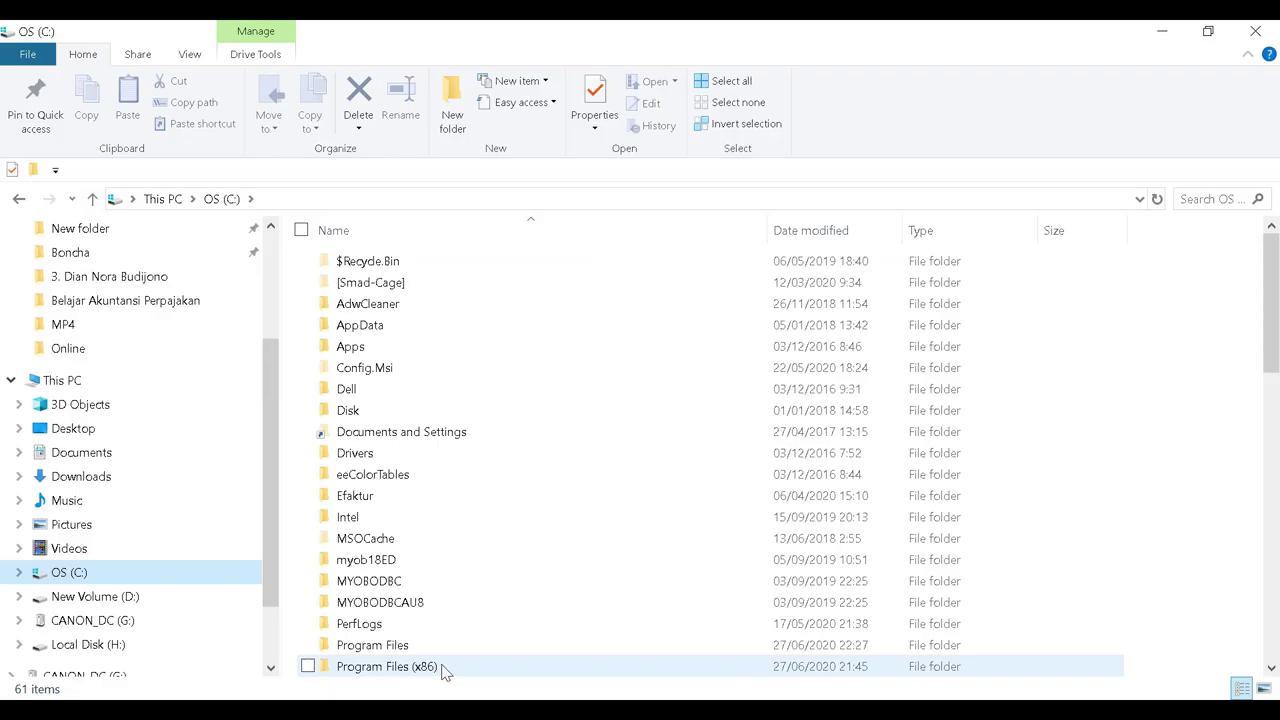
# Step: Open the Database folder of eSPT 1771 2010 under Program Files (x86)\DJP on drive C
pyautogui.click(415, 674)
pyautogui.doubleClick(415, 674)
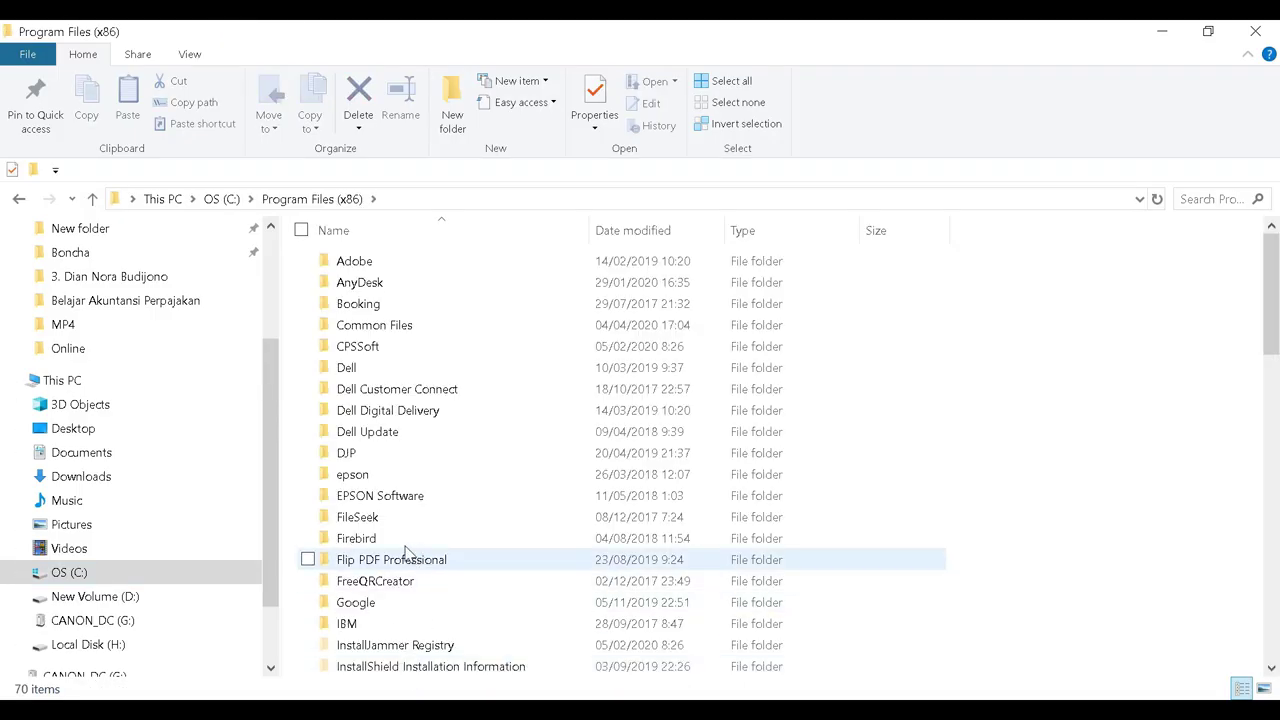
pyautogui.doubleClick(354, 455)
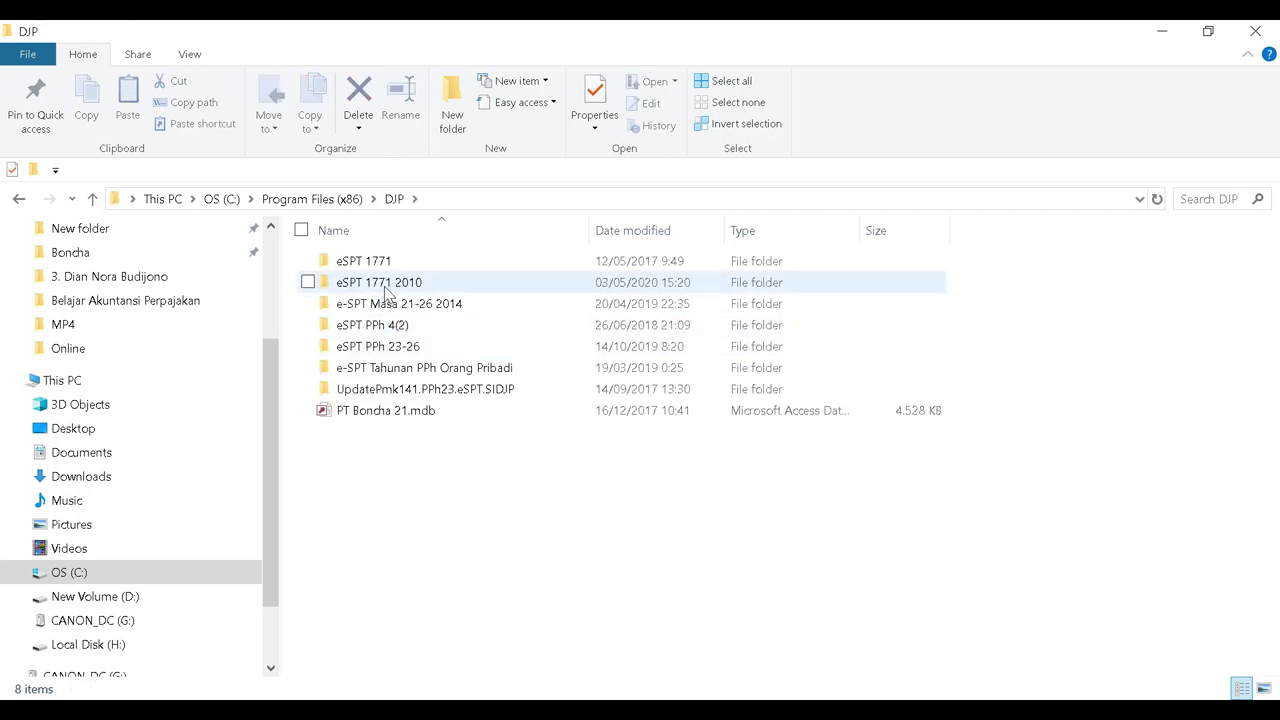
pyautogui.doubleClick(385, 285)
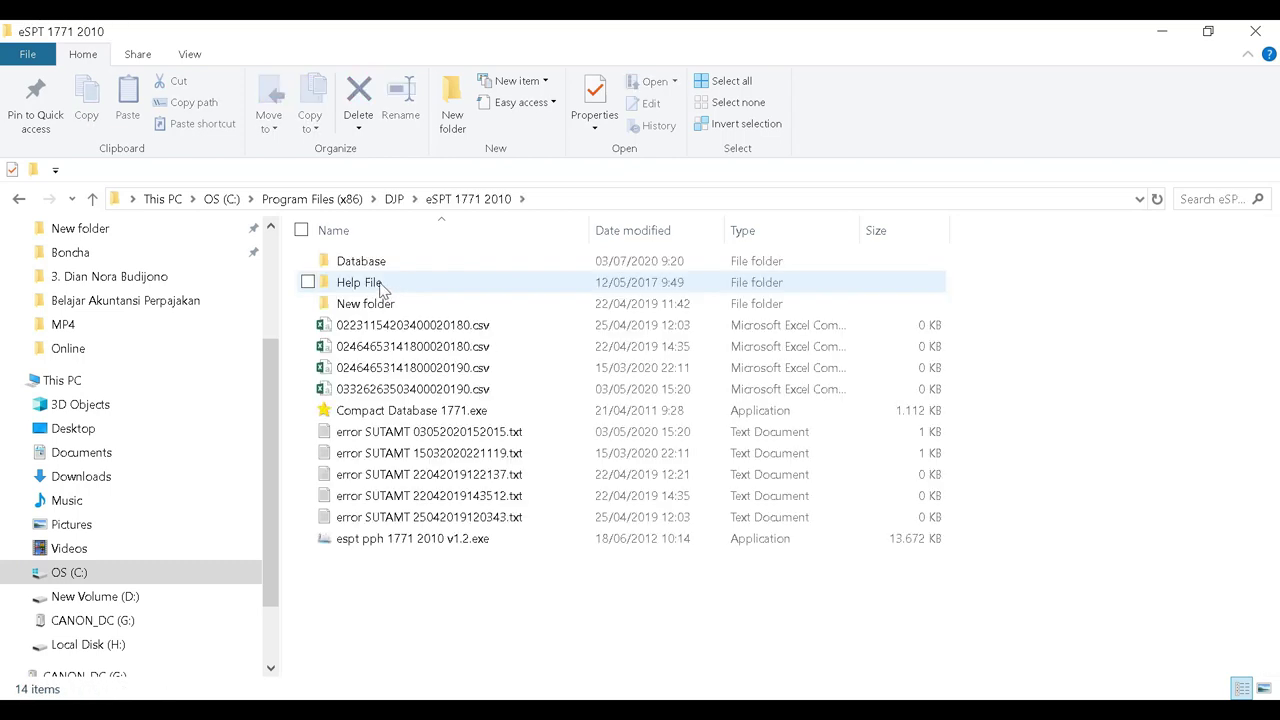
pyautogui.doubleClick(362, 262)
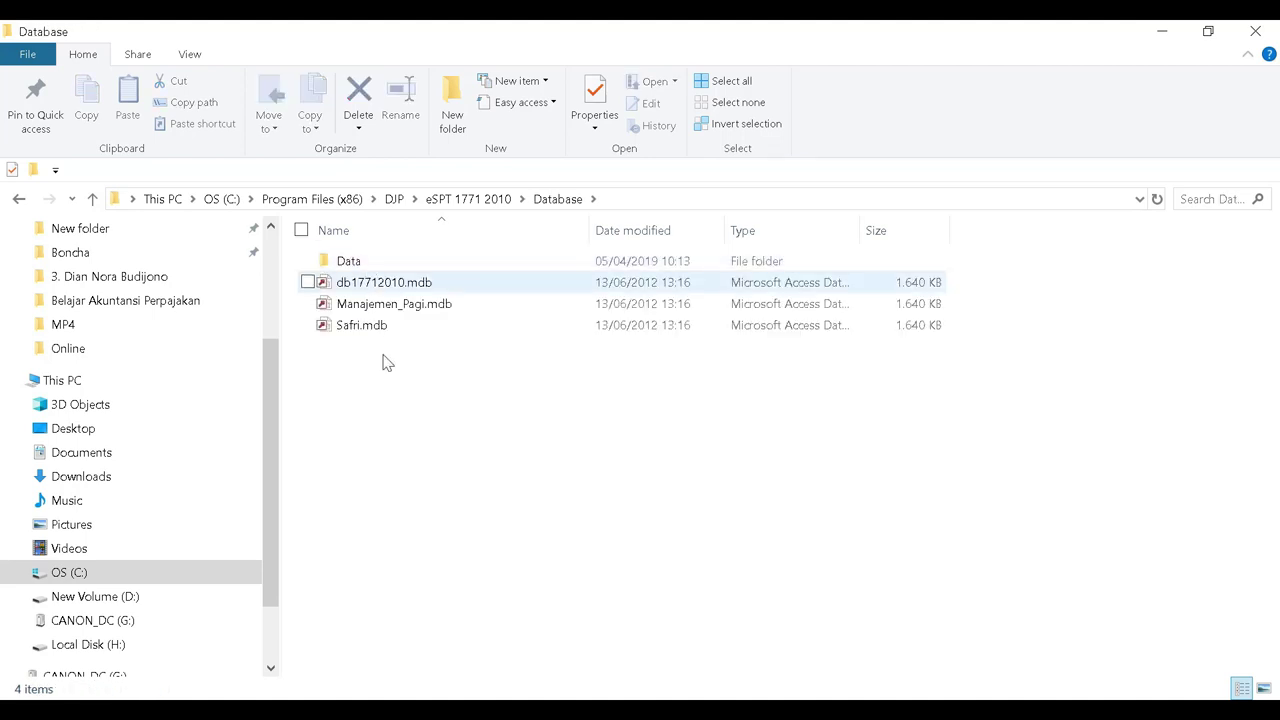
# Step: Duplicate db17712010.mdb within the Database folder, granting administrator permission for the copy
pyautogui.click(370, 285)
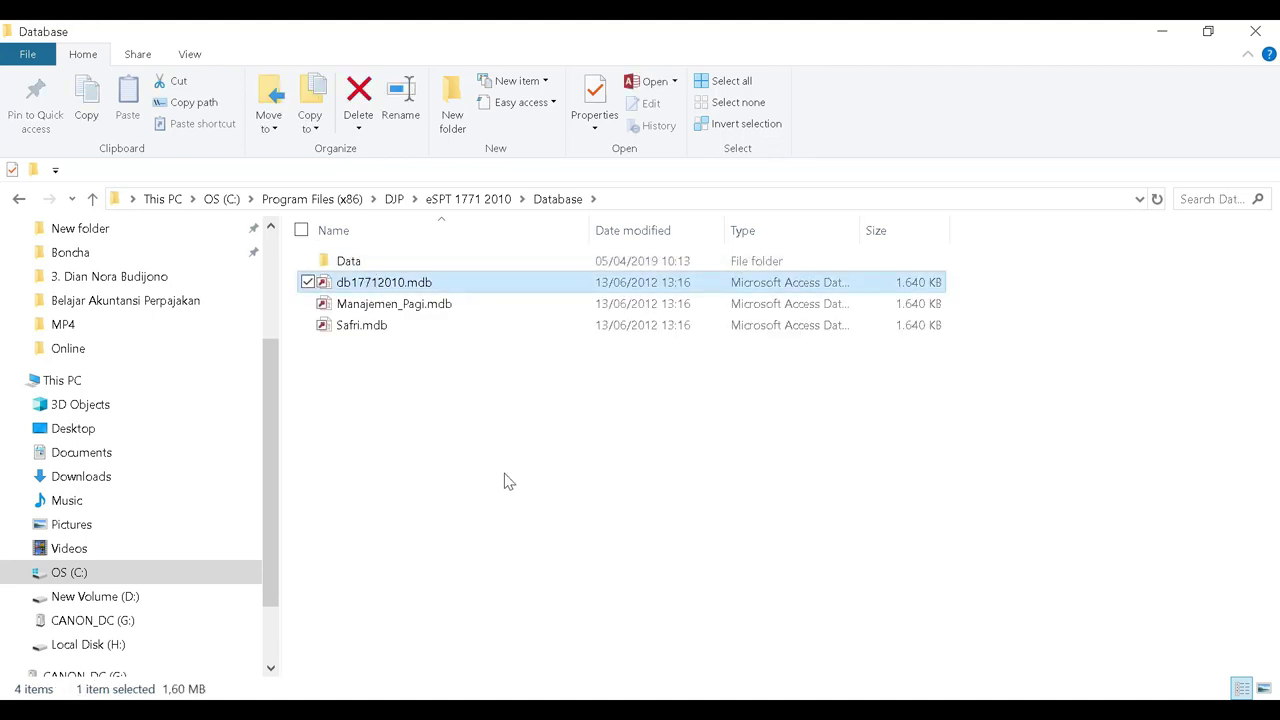
pyautogui.rightClick(430, 455)
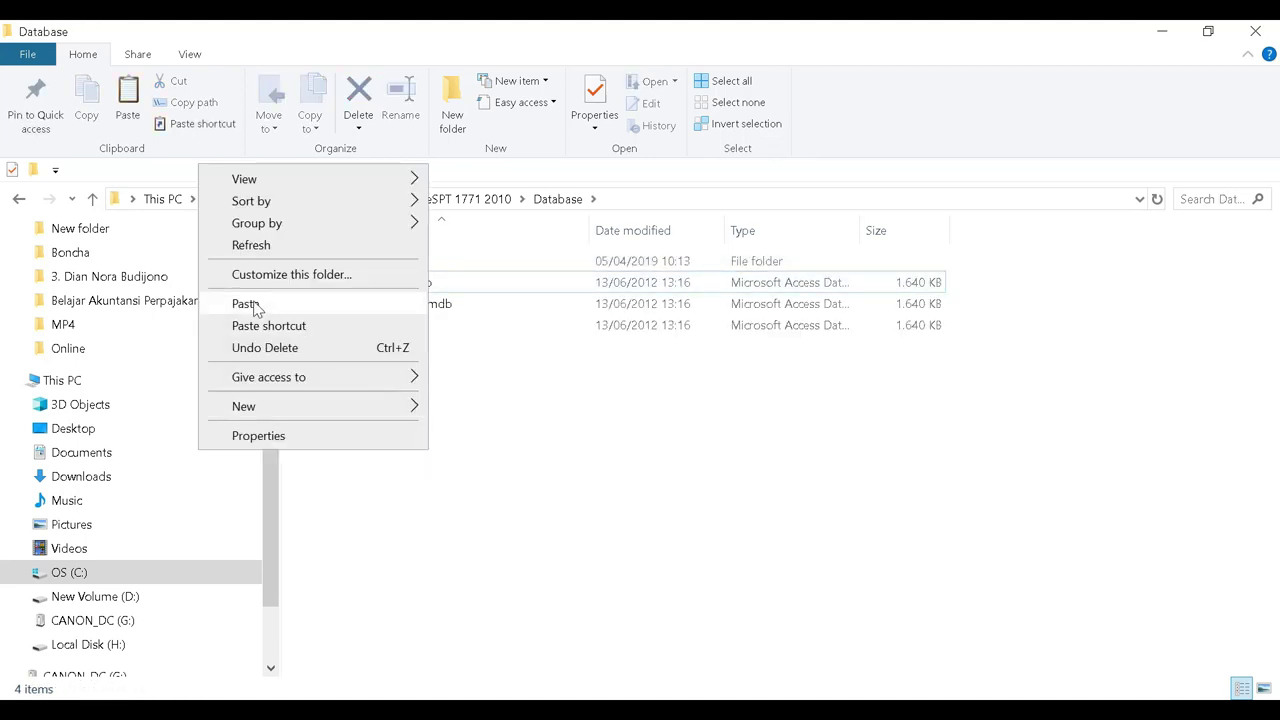
pyautogui.click(246, 304)
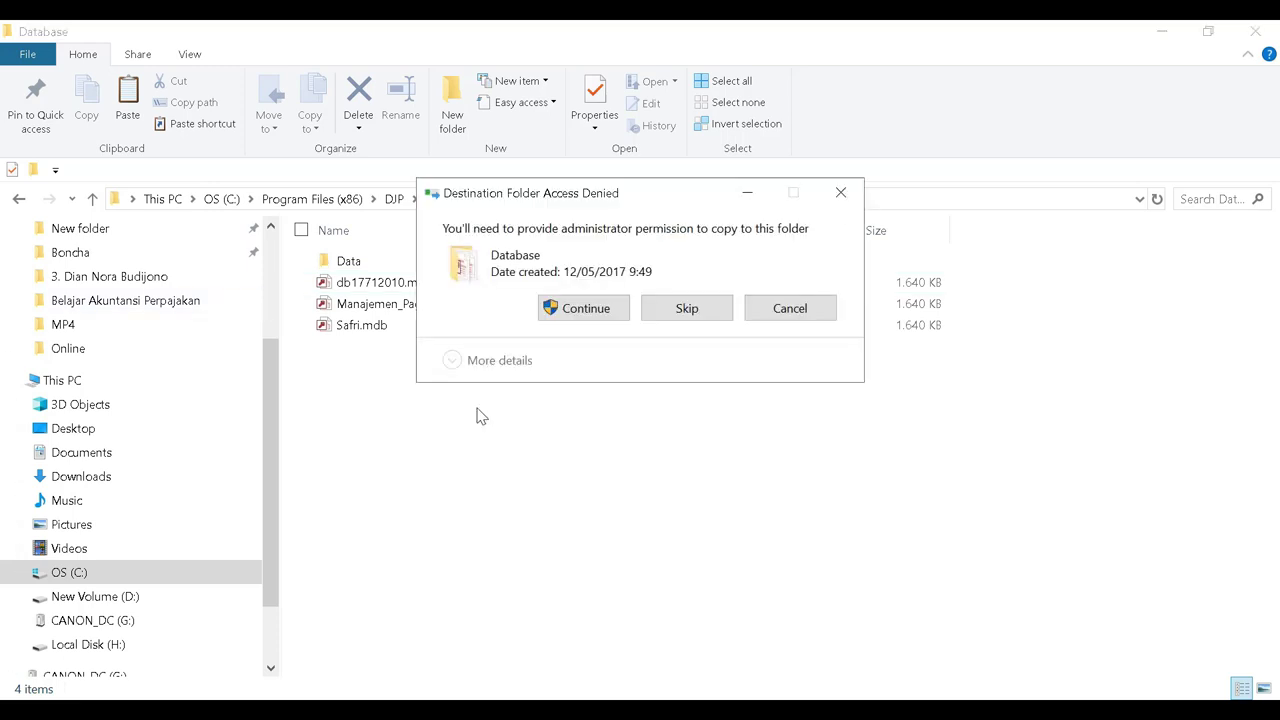
pyautogui.click(569, 312)
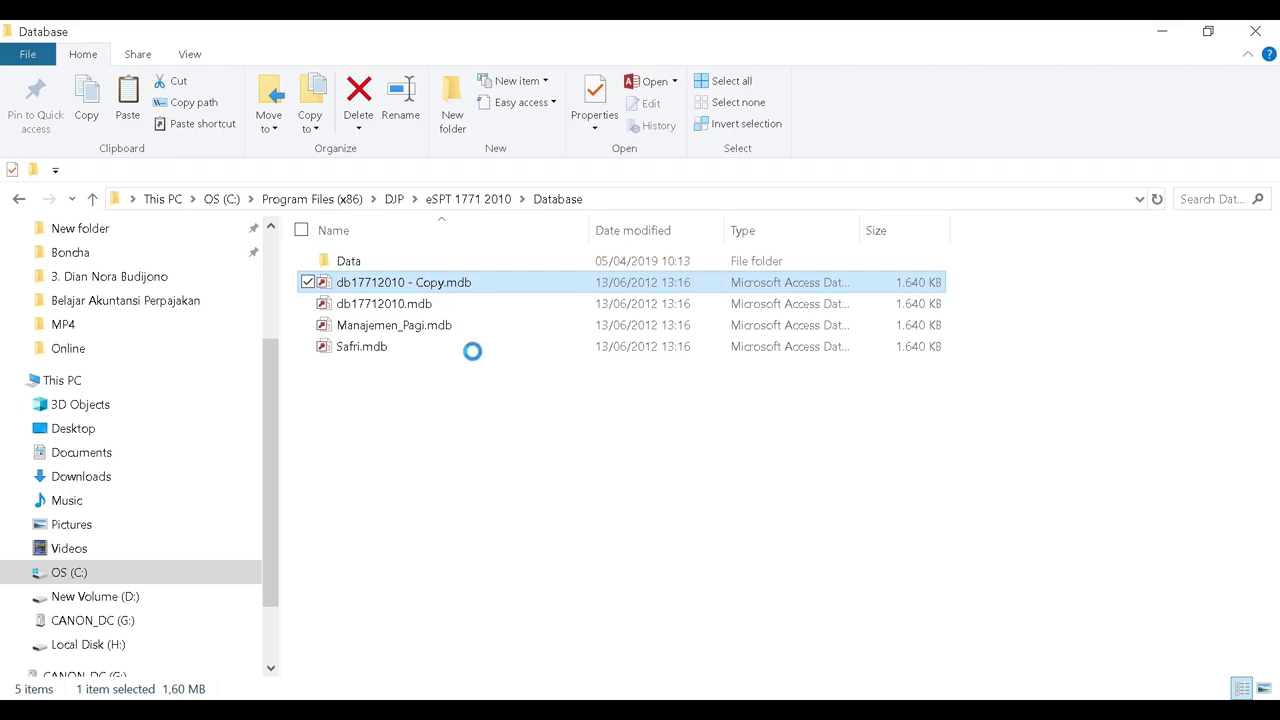
# Step: Rename the duplicated db17712010 database file as KelasManajemenSelasa.mdb
pyautogui.rightClick(443, 282)
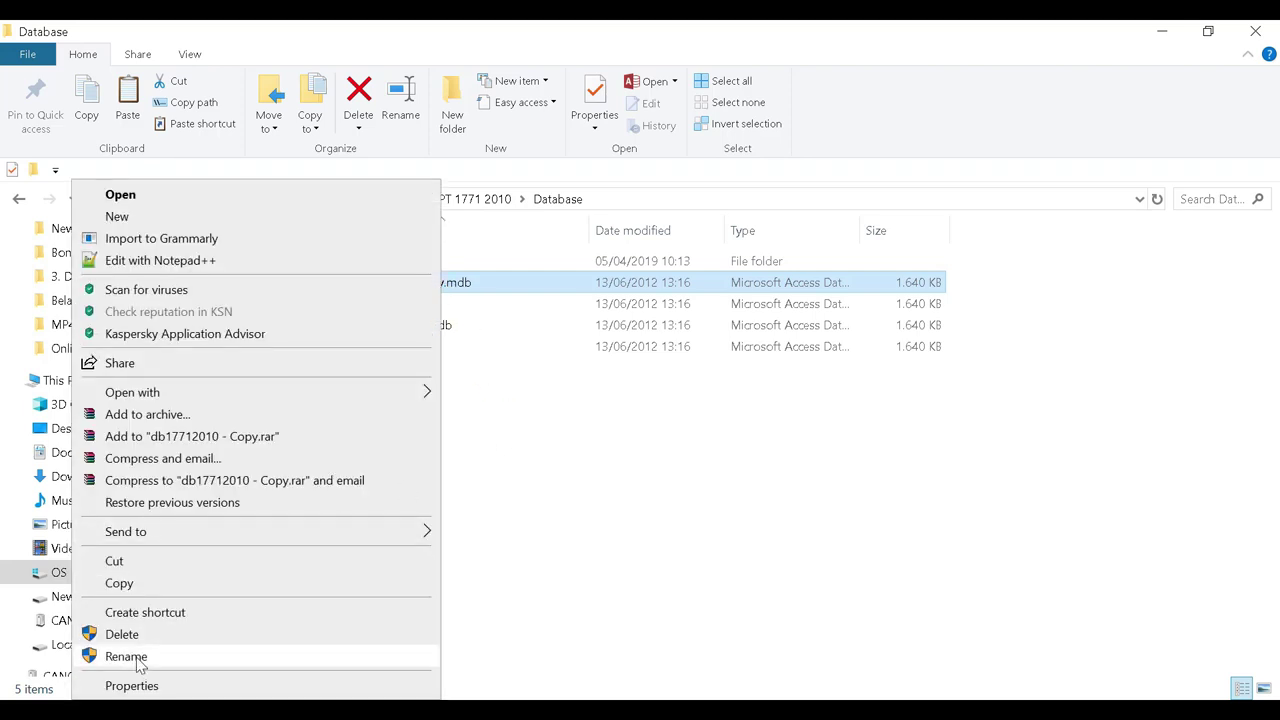
pyautogui.click(248, 656)
pyautogui.write('Kelas')
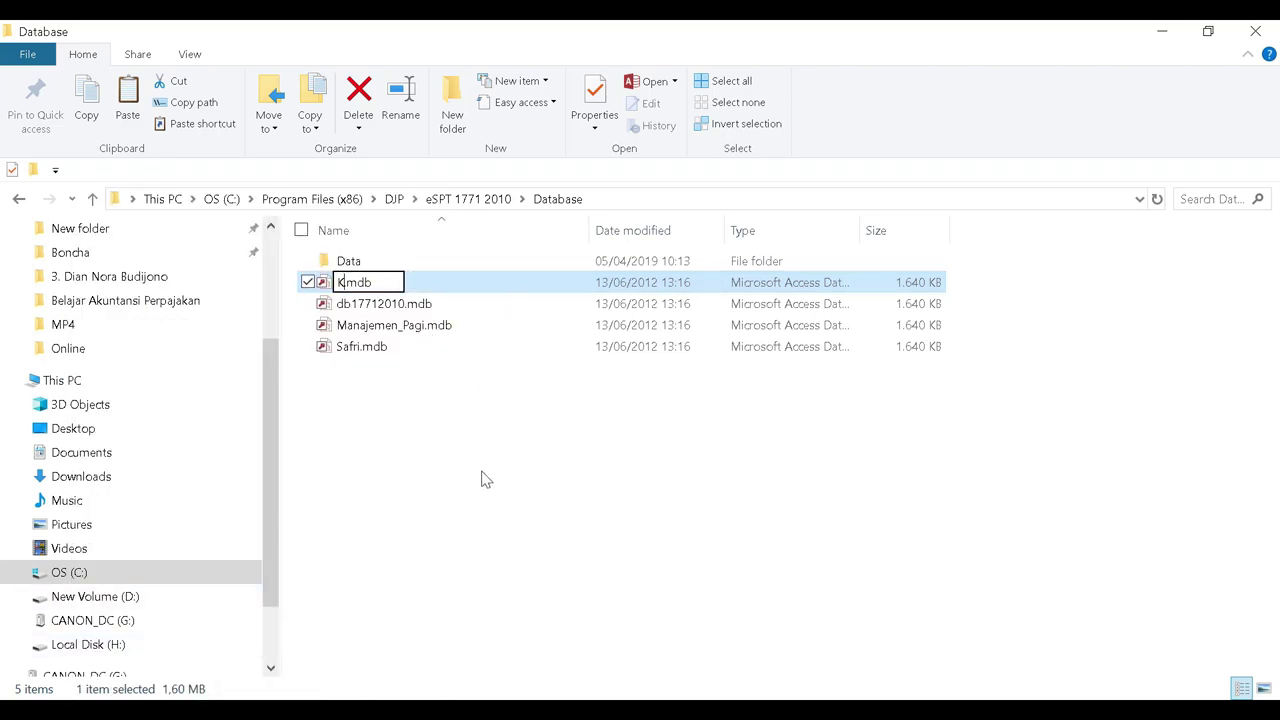
pyautogui.write('Manajemen')
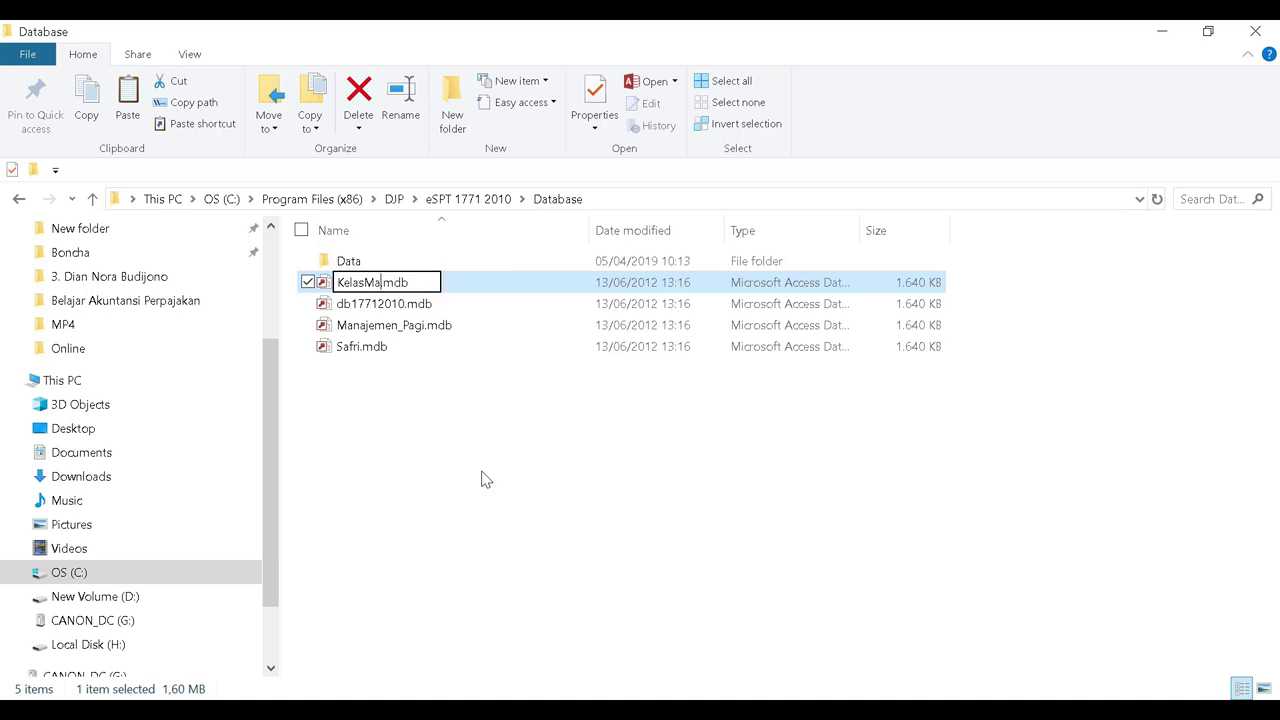
pyautogui.write('Selasa')
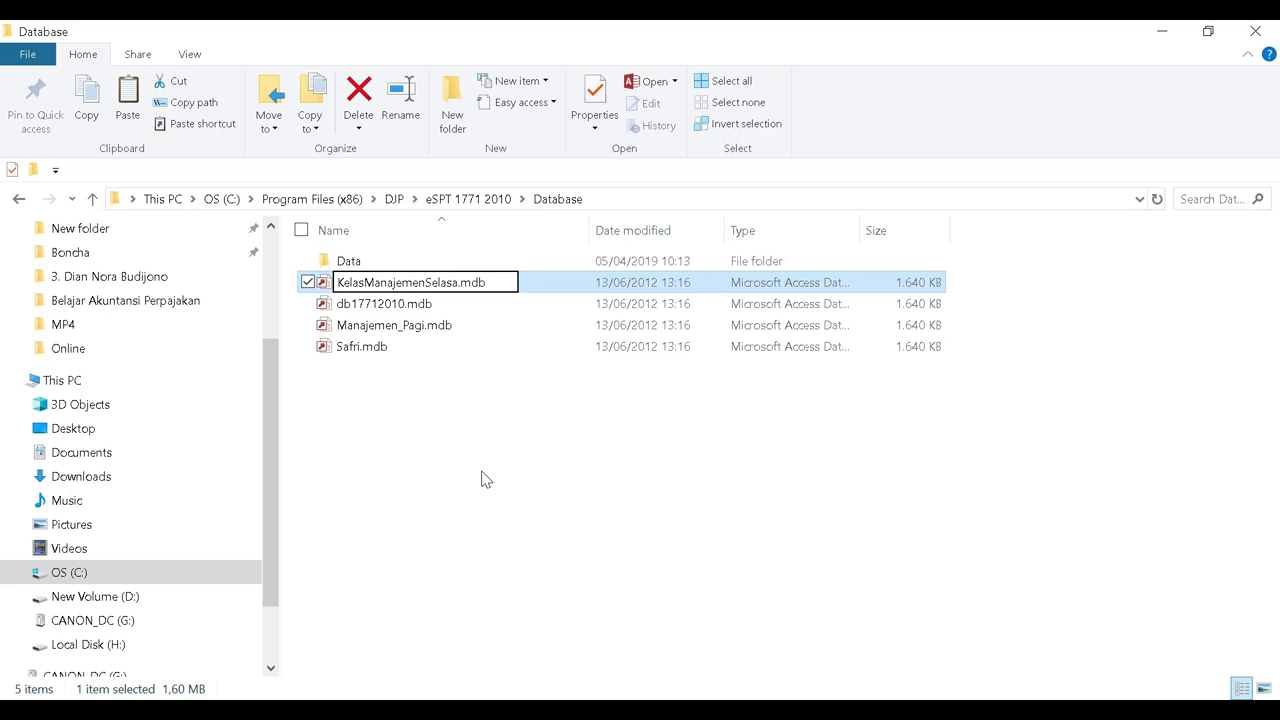
pyautogui.press('Return')
pyautogui.click(532, 470)
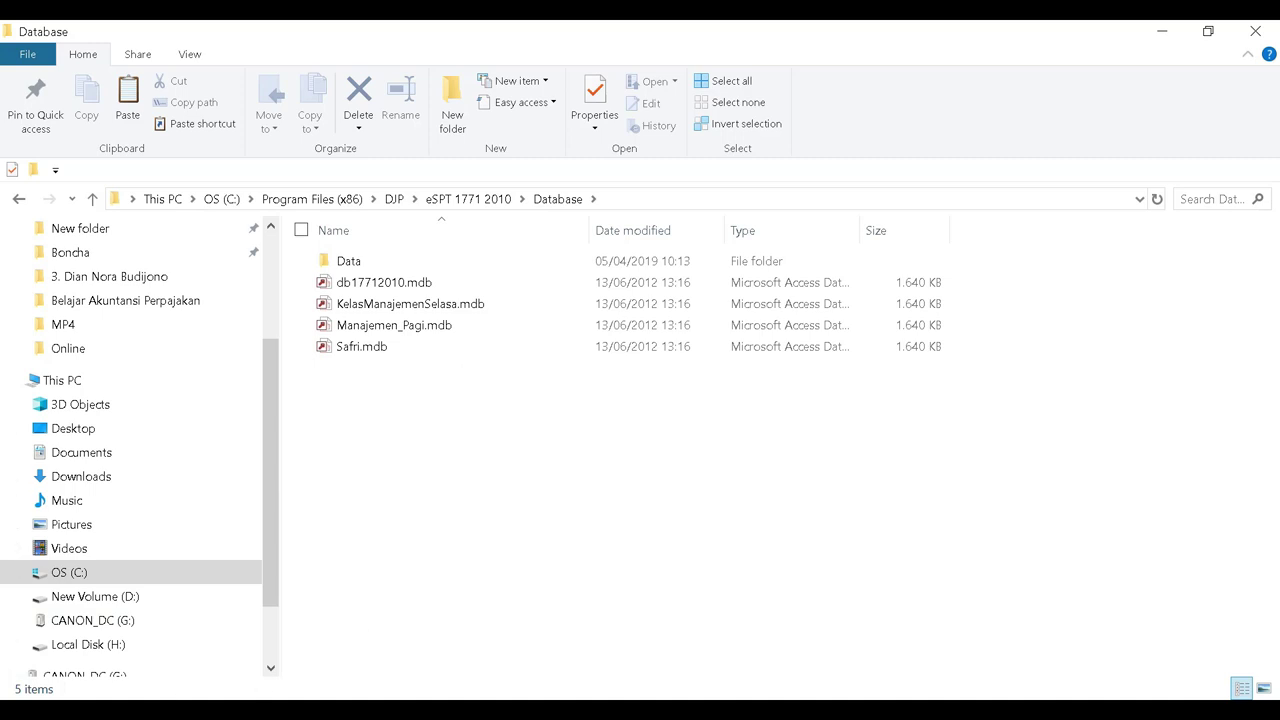
# Step: Search Windows for odbc and open ODBC Data Sources (32-bit)
pyautogui.press('super+s')
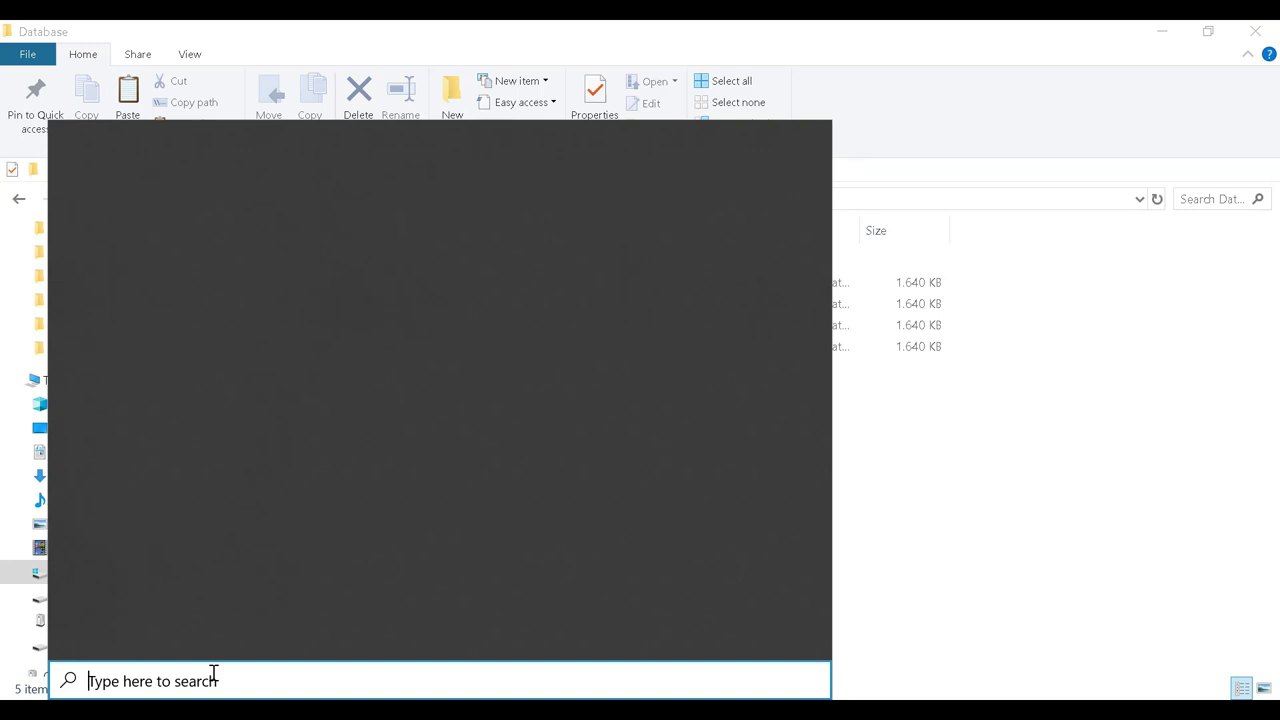
pyautogui.write('ooo')
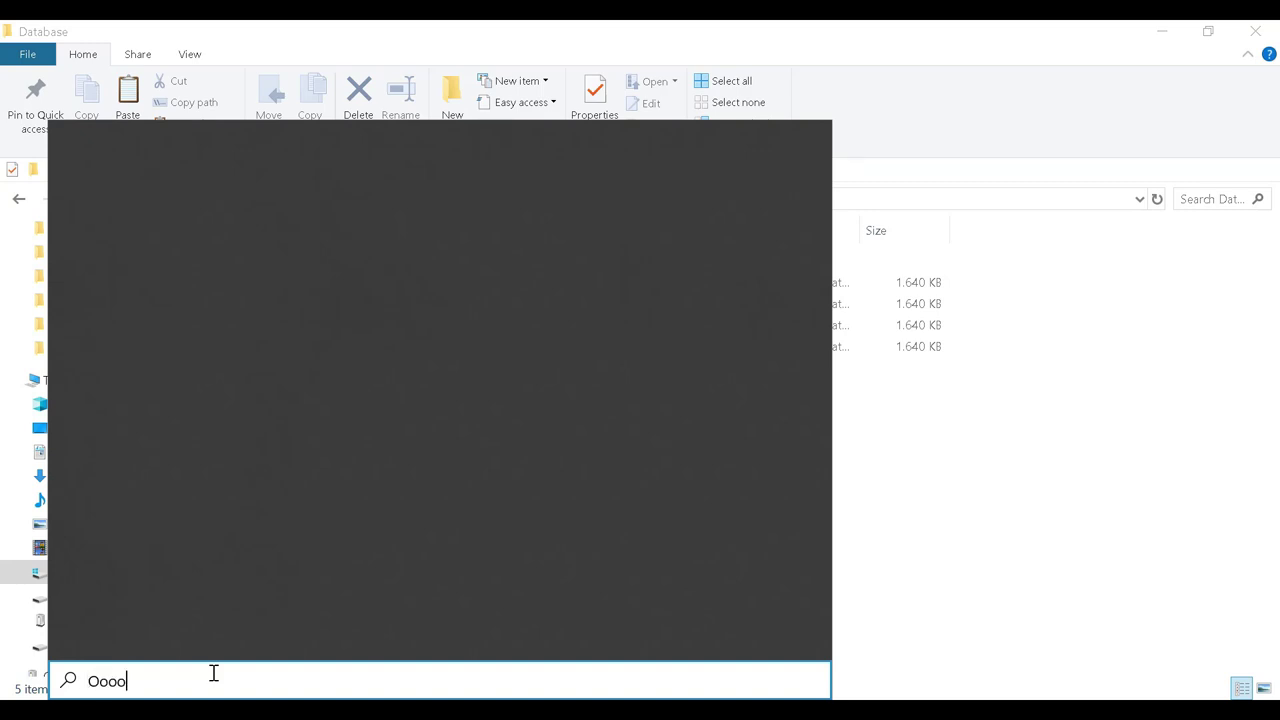
pyautogui.write('oo')
pyautogui.press('BackSpace')
pyautogui.press('BackSpace')
pyautogui.press('BackSpace')
pyautogui.press('BackSpace')
pyautogui.press('BackSpace')
pyautogui.write('odbc')
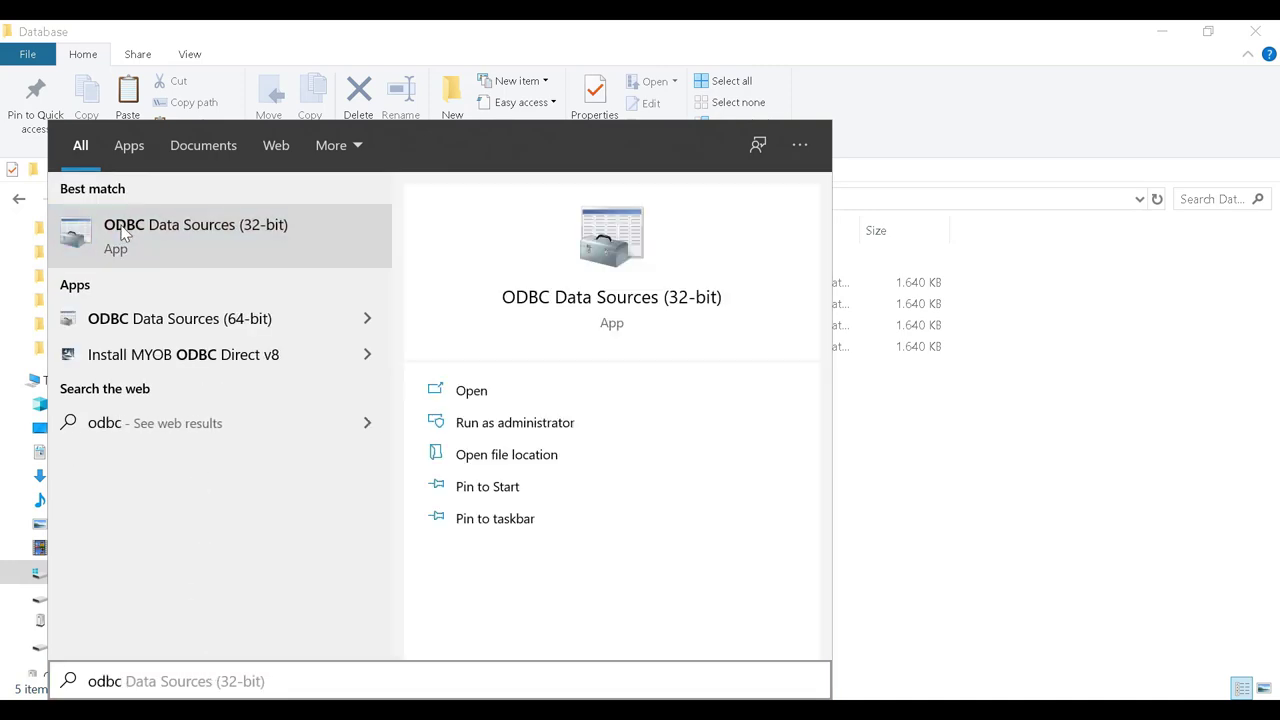
pyautogui.click(170, 264)
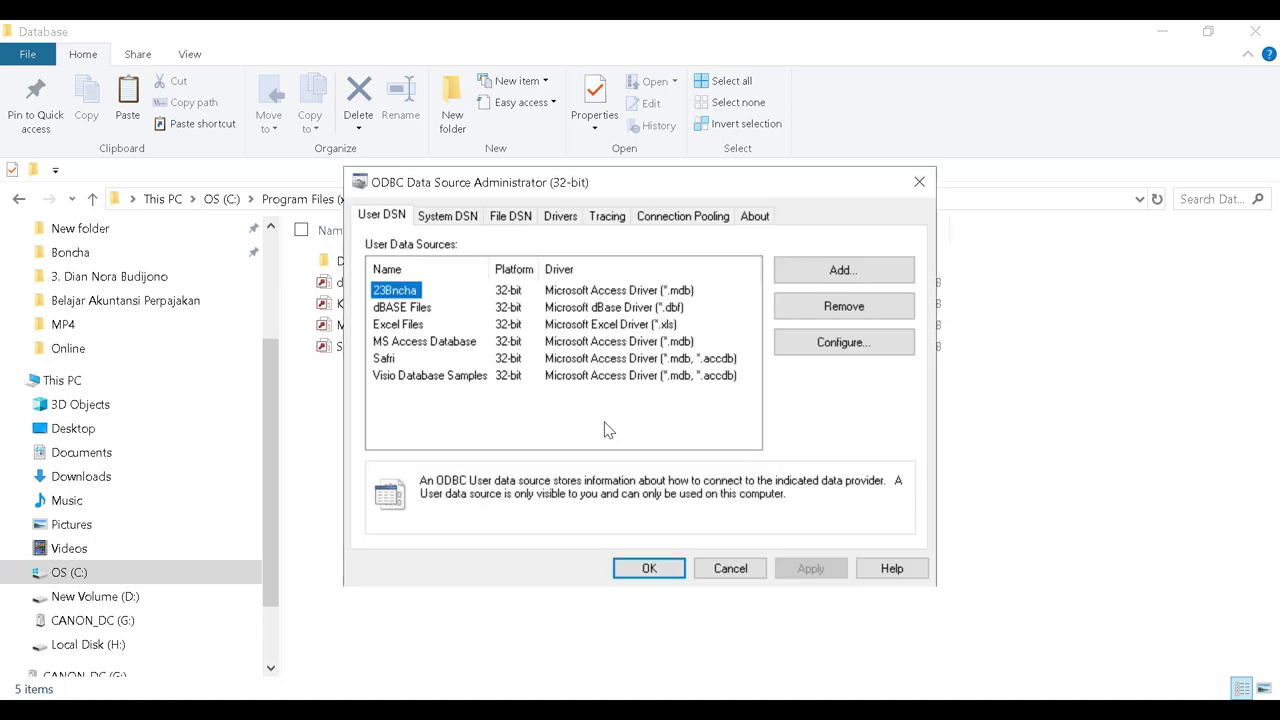
# Step: Start a new system data source that uses the Microsoft Access Driver (*.mdb, *.accdb)
pyautogui.click(447, 216)
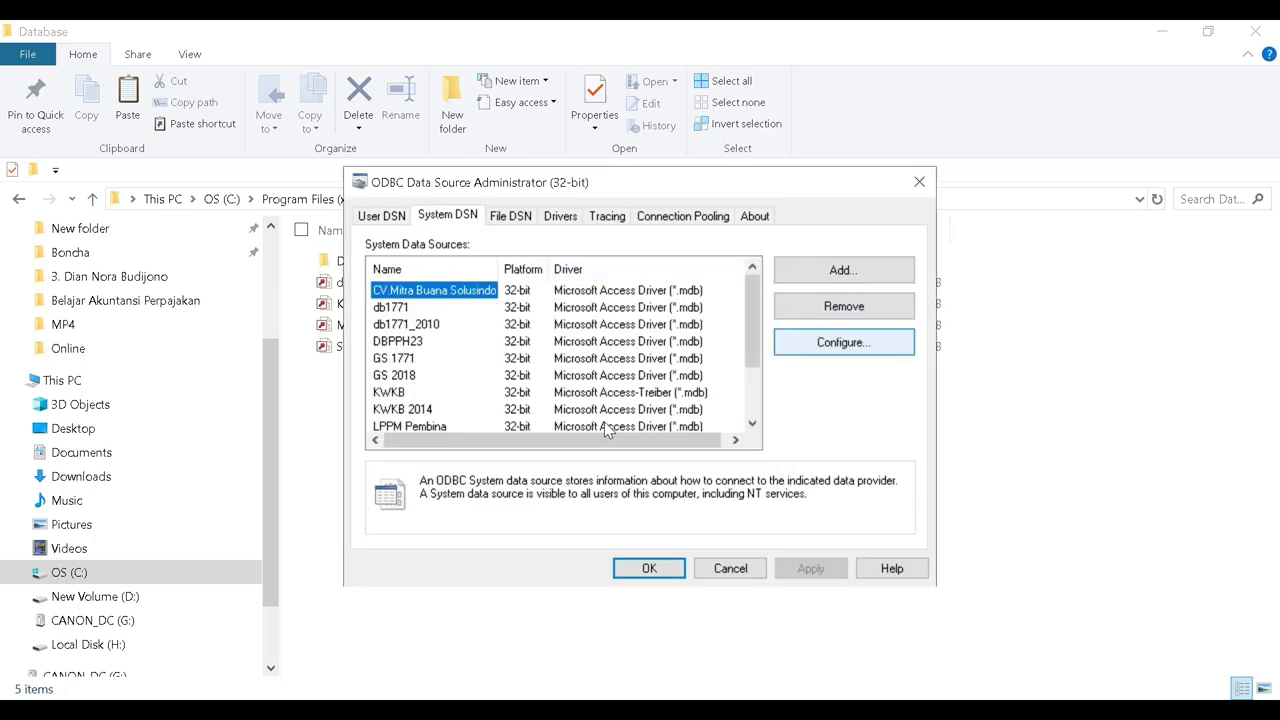
pyautogui.scroll(-1, 605, 428)
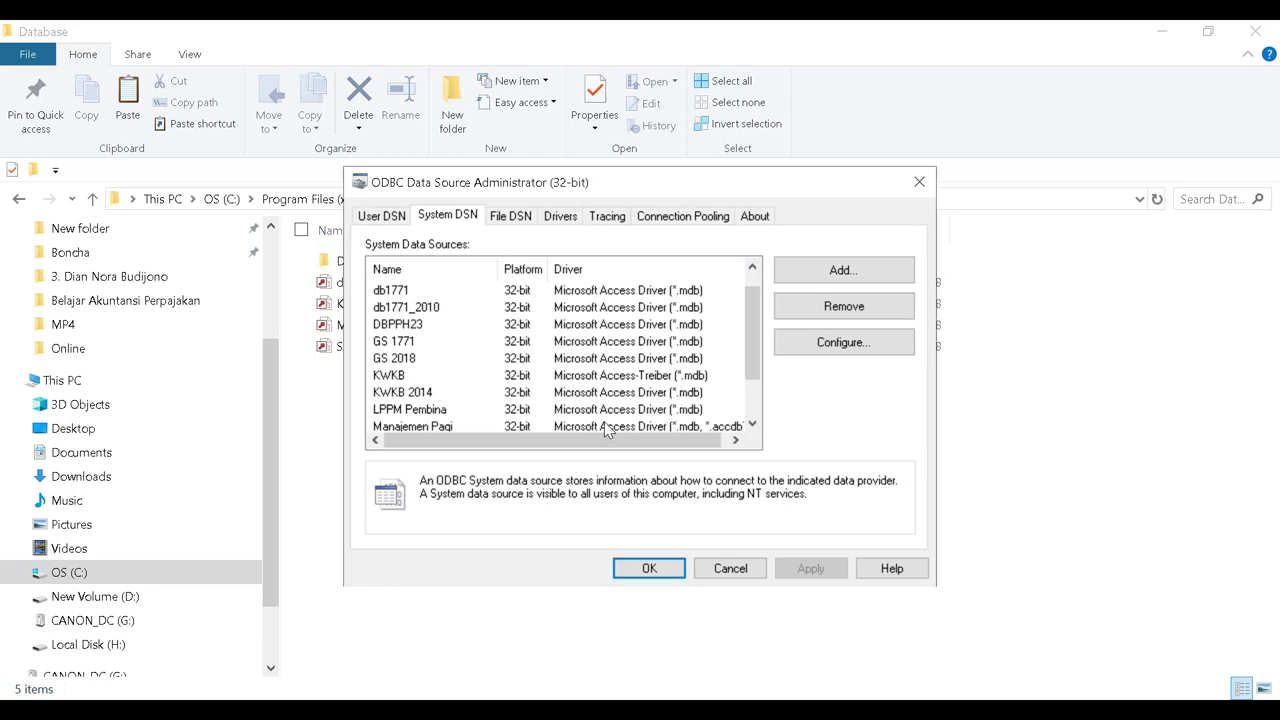
pyautogui.hotkey('alt', 'd')
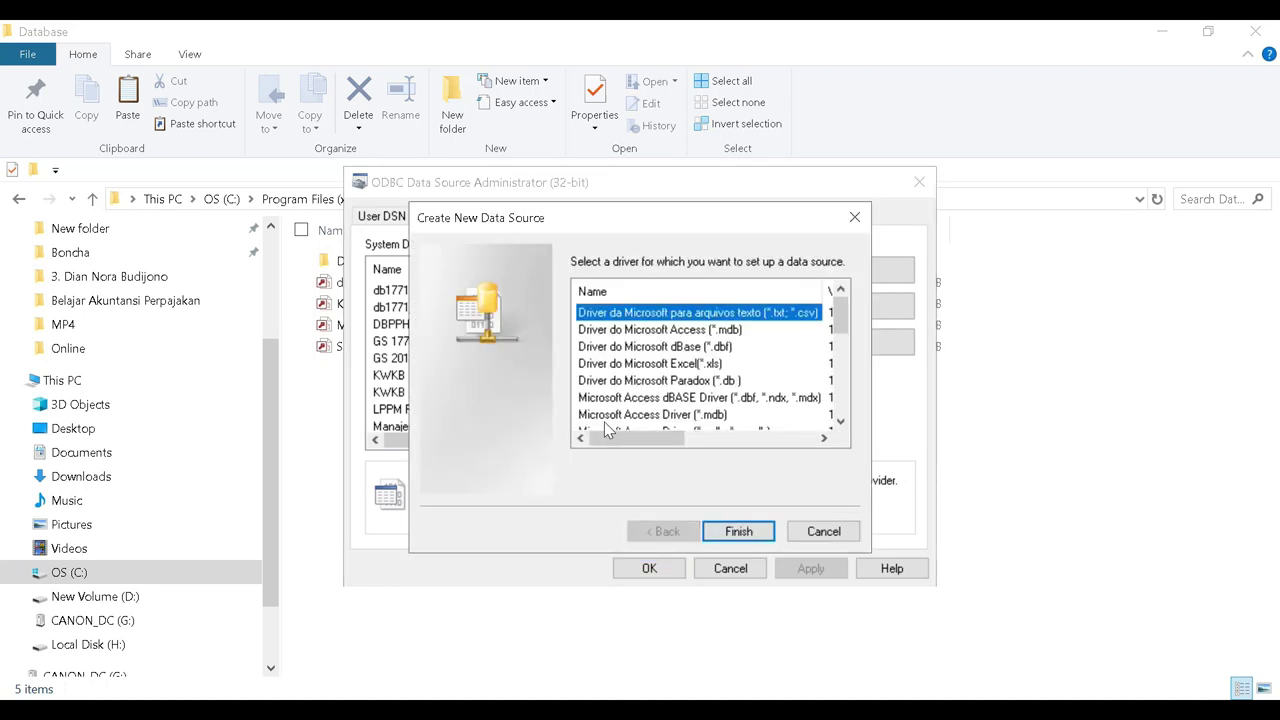
pyautogui.scroll(-2, 605, 428)
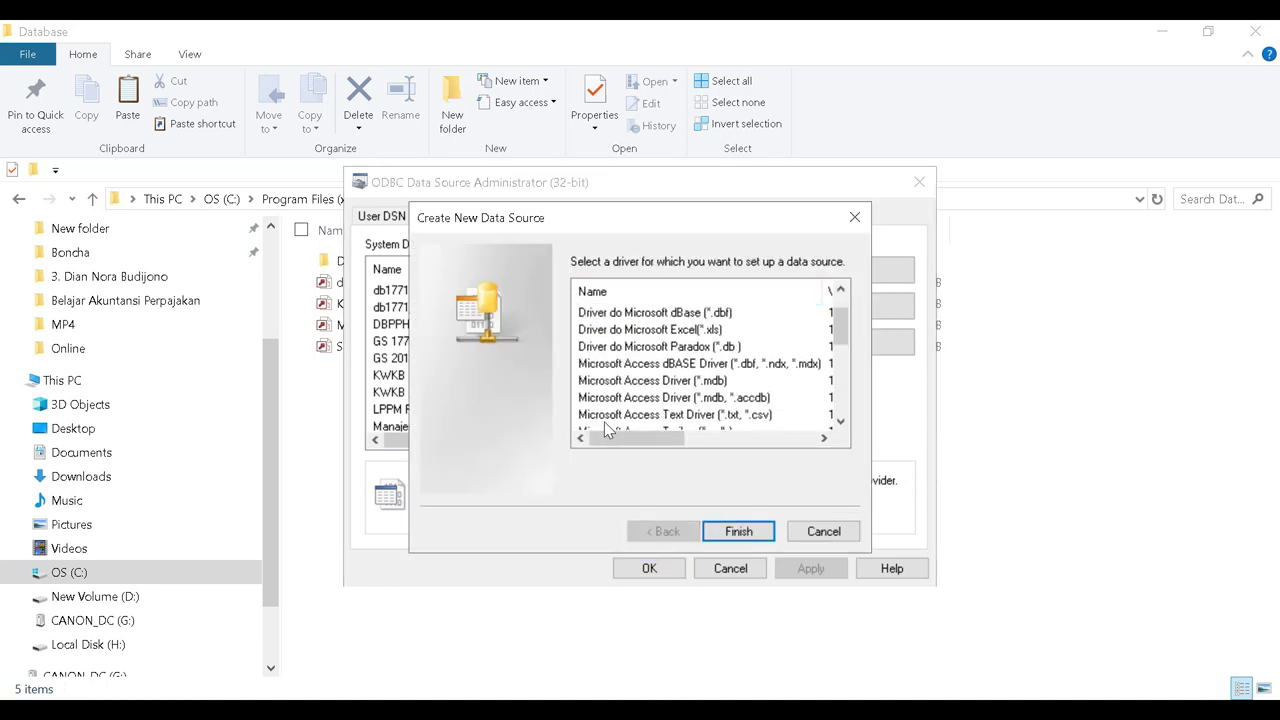
pyautogui.click(650, 397)
pyautogui.press('Return')
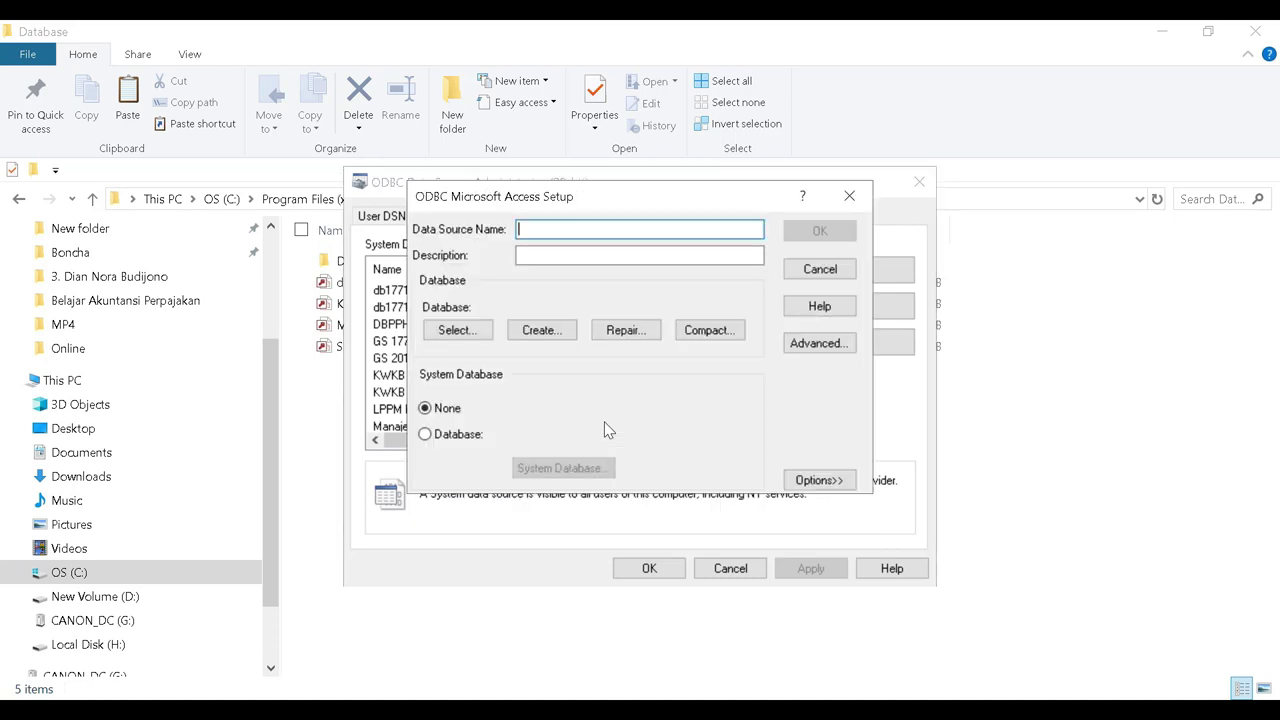
# Step: Start choosing the data source's database and browse from the root of drive C into Program Files (x86)
pyautogui.press('space')
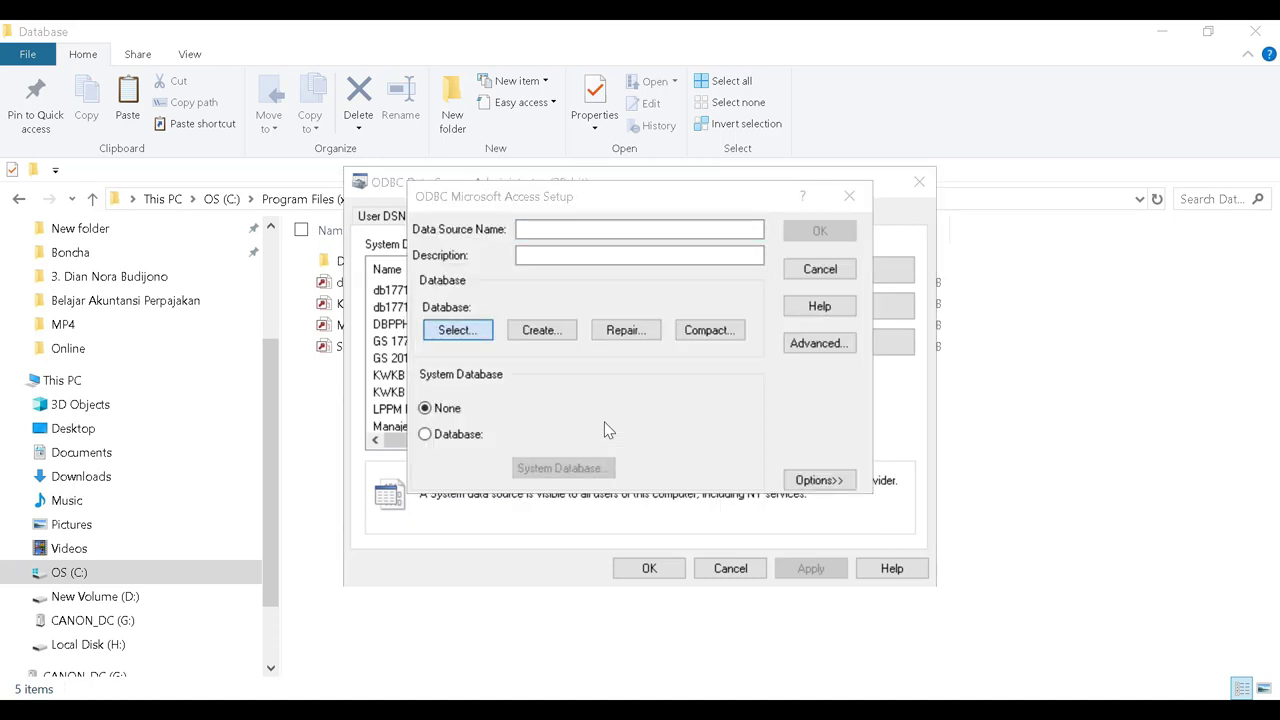
pyautogui.press('Tab')
pyautogui.press('Up')
pyautogui.press('Up')
pyautogui.press('Return')
pyautogui.press('Down')
pyautogui.press('Down')
pyautogui.press('Down')
pyautogui.press('Down')
pyautogui.press('Down')
pyautogui.press('Down')
pyautogui.press('Down')
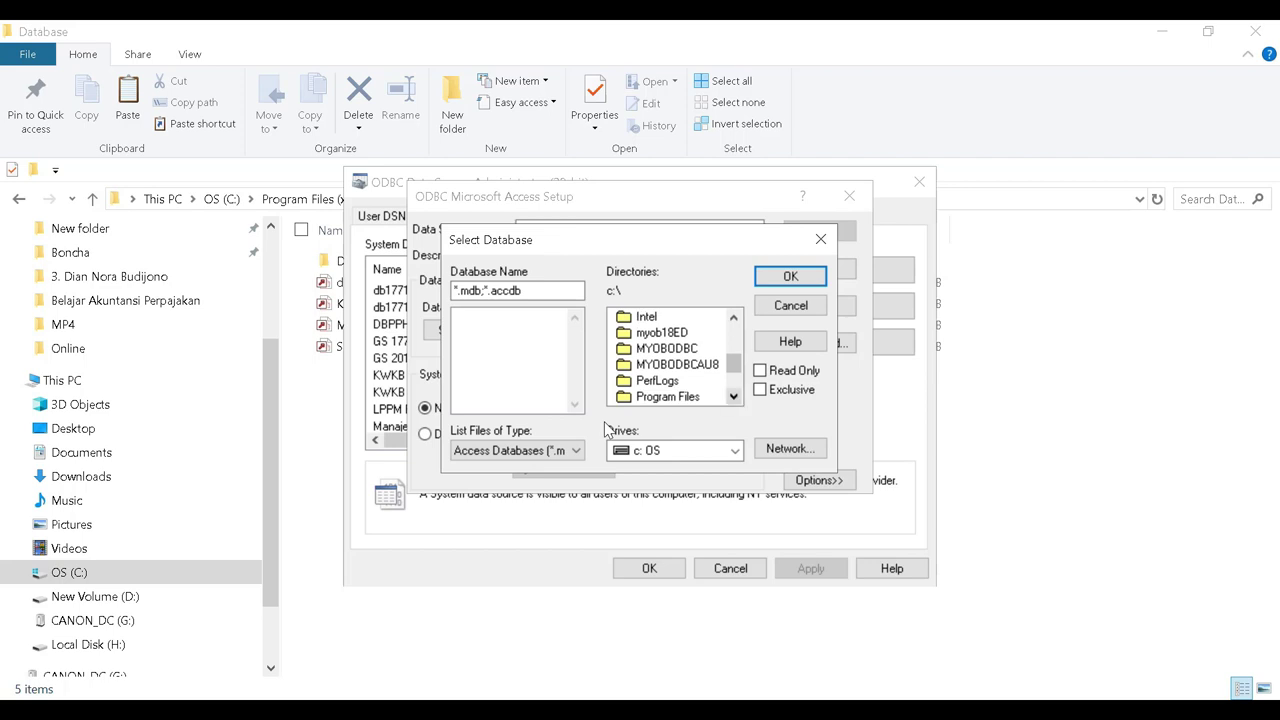
pyautogui.press('Down')
pyautogui.press('Return')
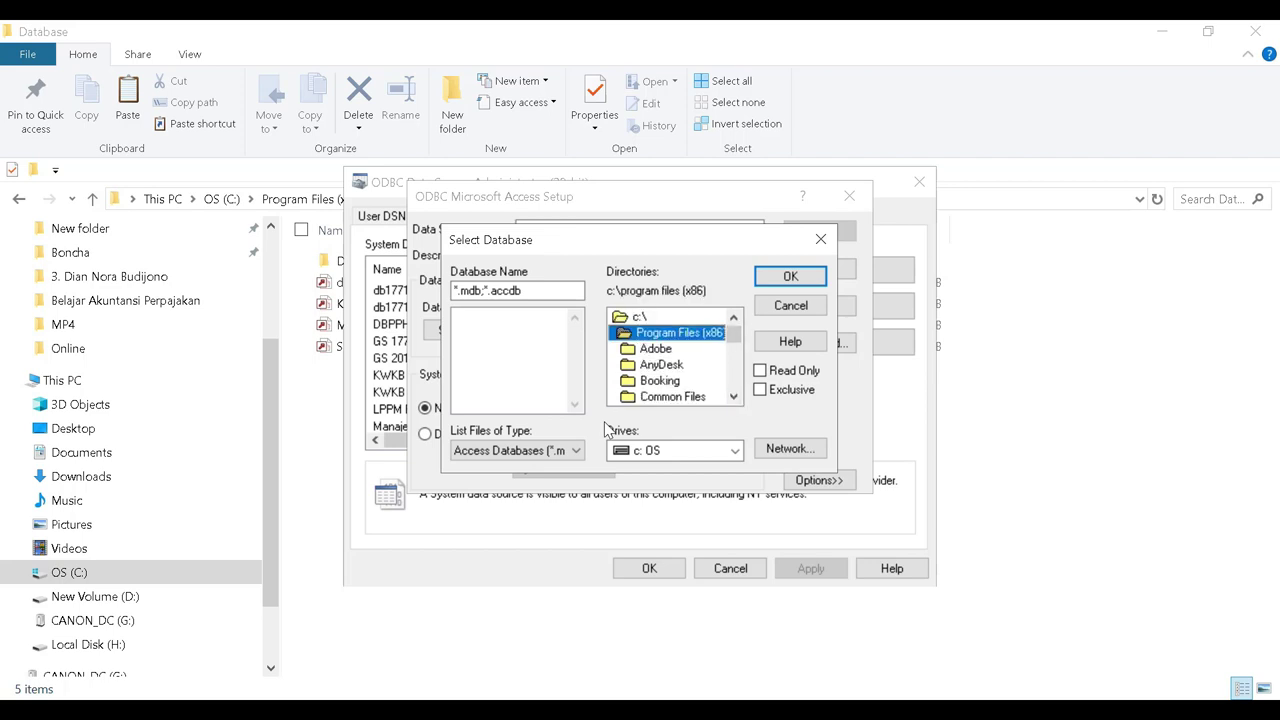
# Step: Browse on through DJP and eSPT 1771 2010 to the Database folder
pyautogui.scroll(-5, 605, 430)
pyautogui.press('d')
pyautogui.press('d')
pyautogui.press('d')
pyautogui.press('d')
pyautogui.press('d')
pyautogui.press('Return')
pyautogui.press('Down')
pyautogui.press('Down')
pyautogui.press('Return')
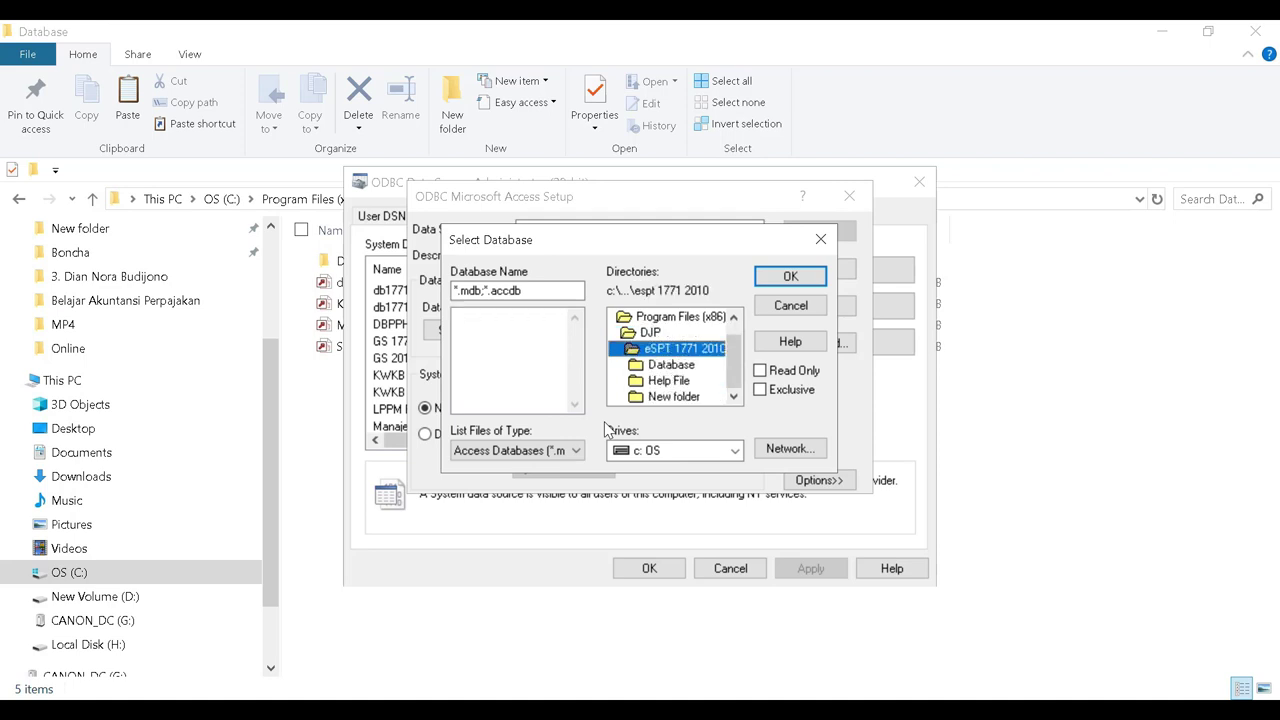
pyautogui.press('Down')
pyautogui.press('Return')
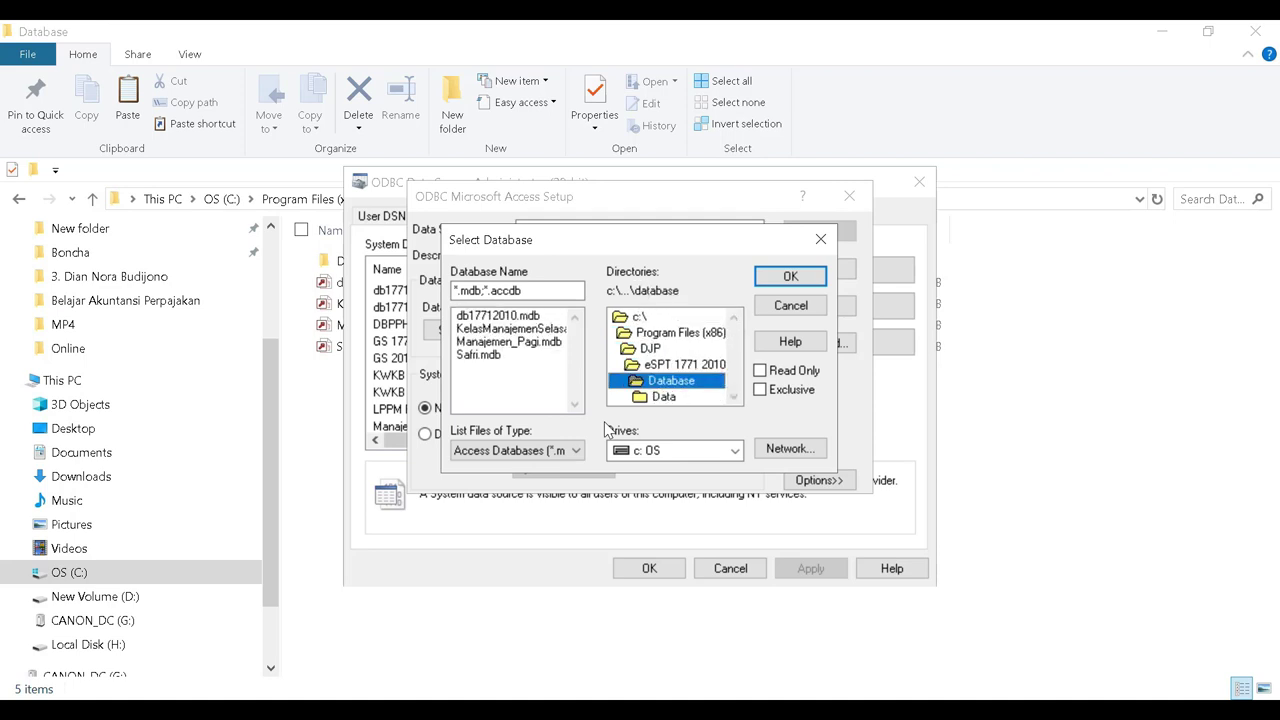
# Step: Choose KelasManajemenSelasa.mdb as the database for the new data source
pyautogui.hotkey('shift', 'Tab')
pyautogui.hotkey('shift', 'Tab')
pyautogui.press('k')
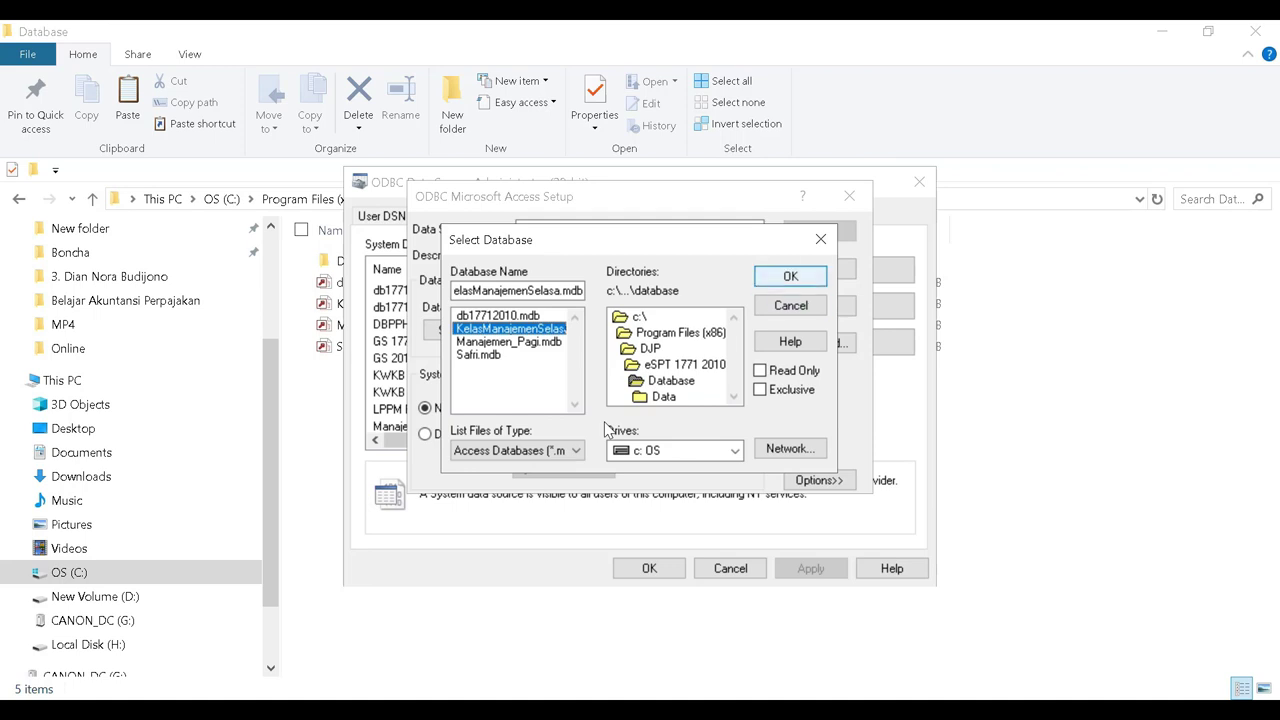
pyautogui.press('Return')
# Step: Name the data source KelasManajemenMalam and save it
pyautogui.hotkey('shift', 'Tab')
pyautogui.hotkey('shift', 'Tab')
pyautogui.write('KelasManajemenMala')
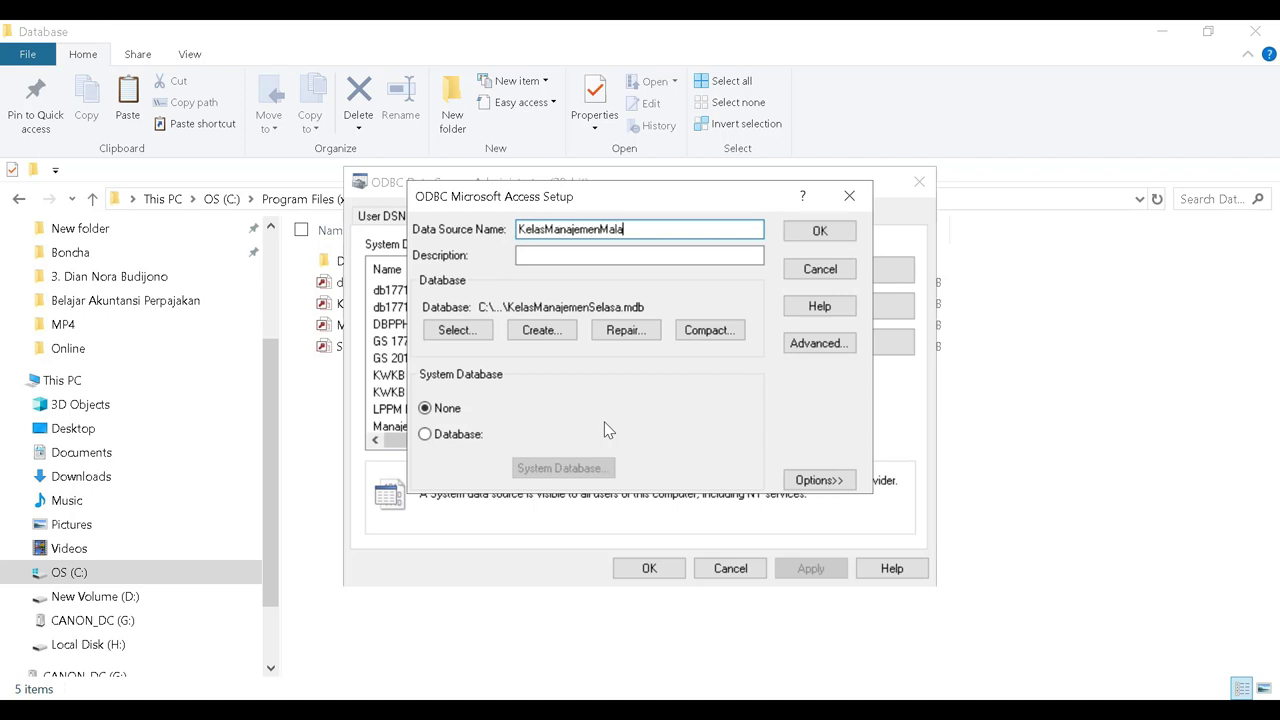
pyautogui.write('m')
pyautogui.press('Return')
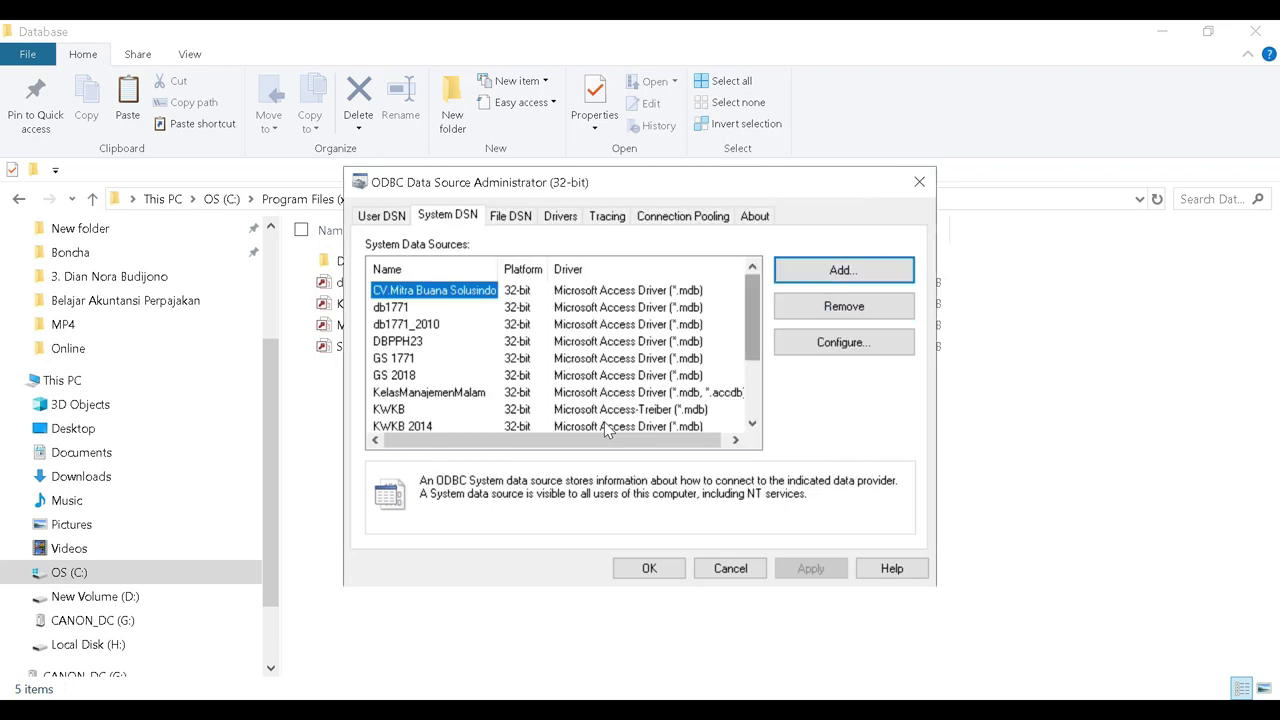
# Step: Select KelasManajemenMalam among the system data sources, then close the ODBC administrator and the Database folder window
pyautogui.scroll(-2, 605, 428)
pyautogui.scroll(2, 605, 428)
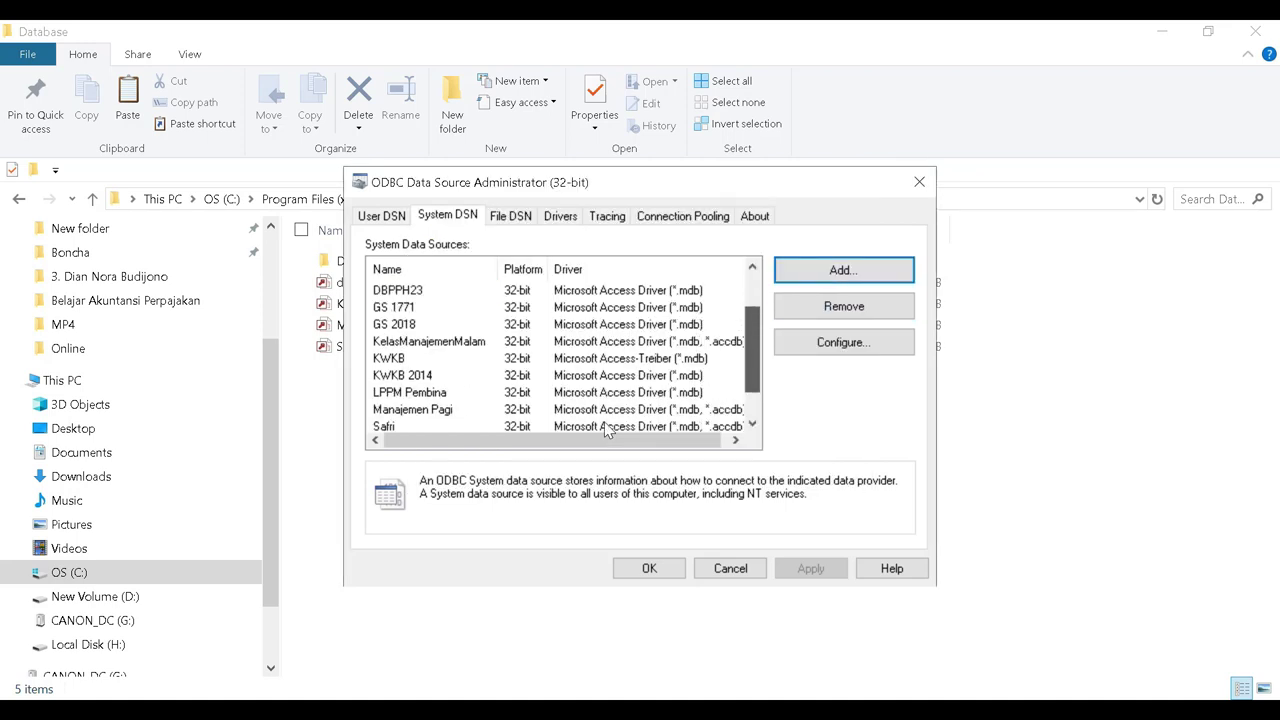
pyautogui.press('k')
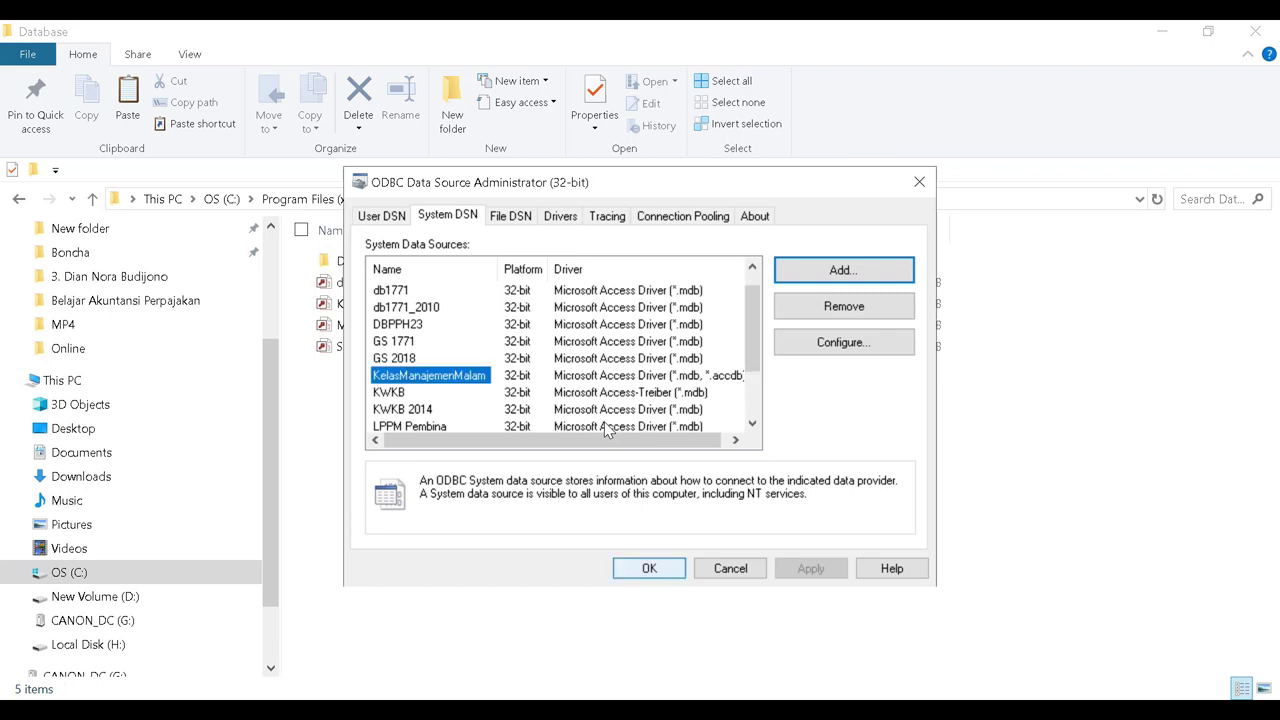
pyautogui.press('Return')
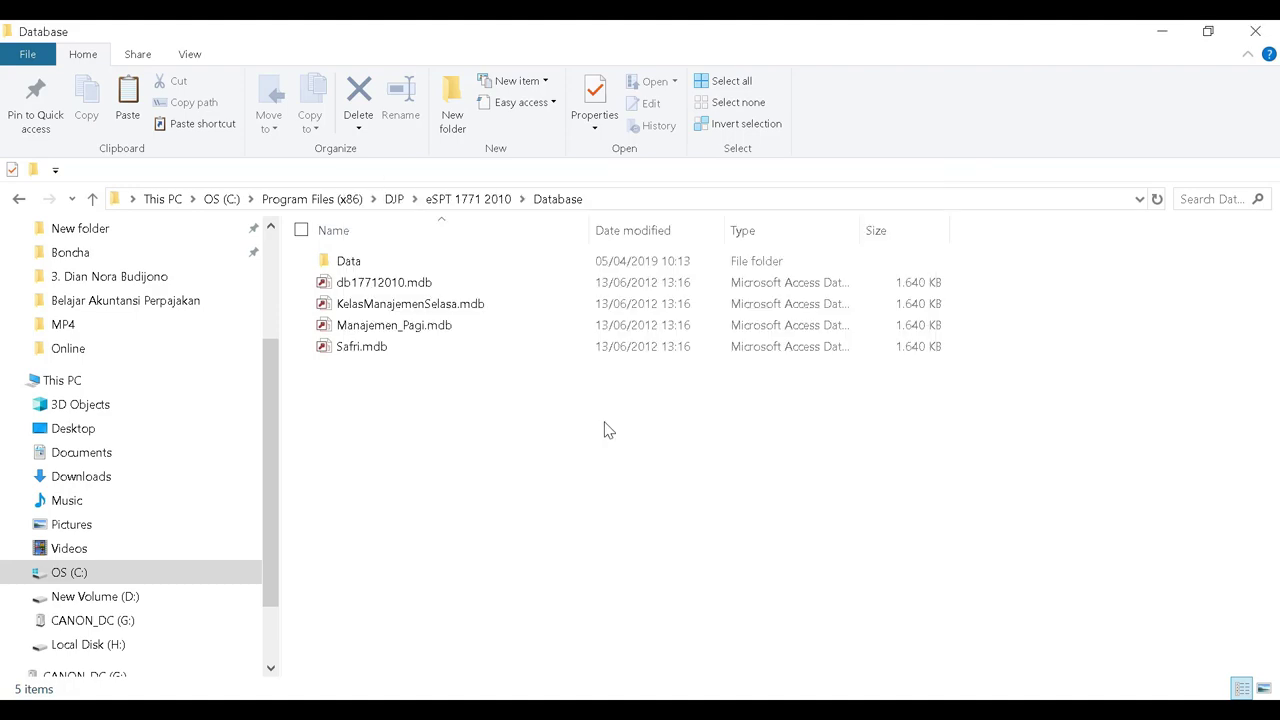
pyautogui.click(1258, 31)
# Step: Launch eSPT PPh Tahunan Badan Rupiah from the eSPT PPh Tahunan Badan program folder with administrator rights
pyautogui.press('super')
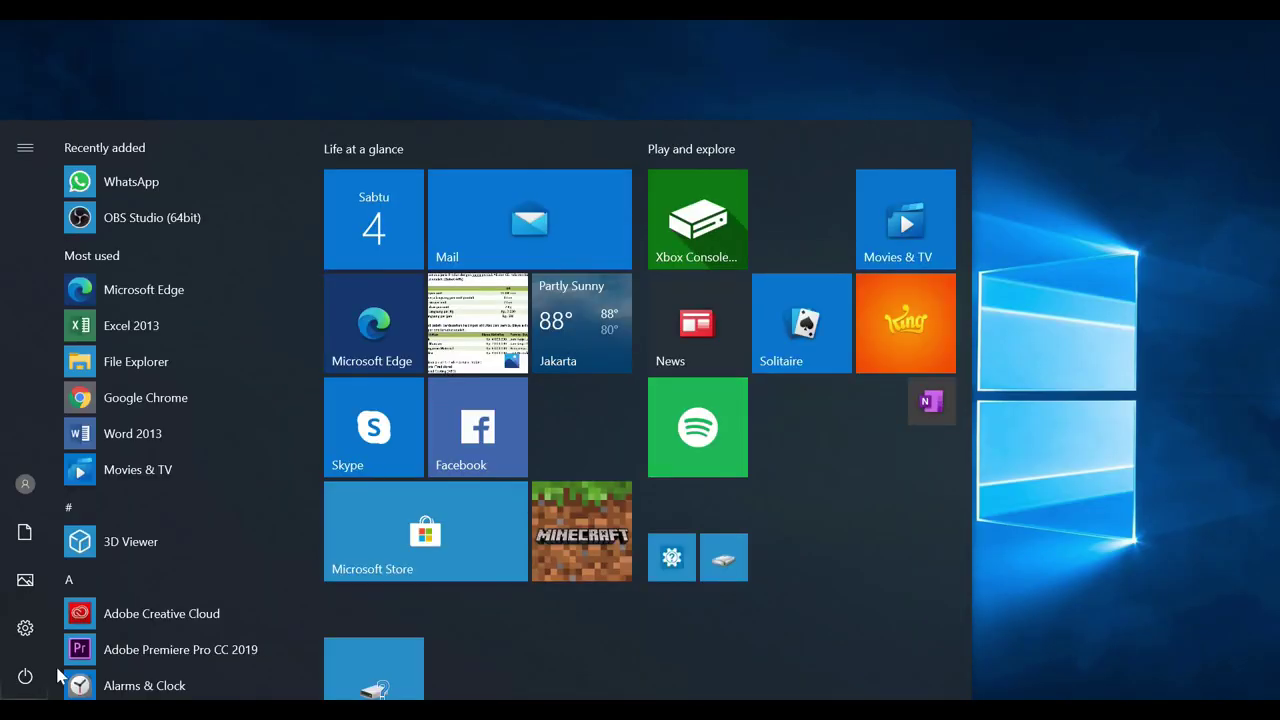
pyautogui.click(88, 588)
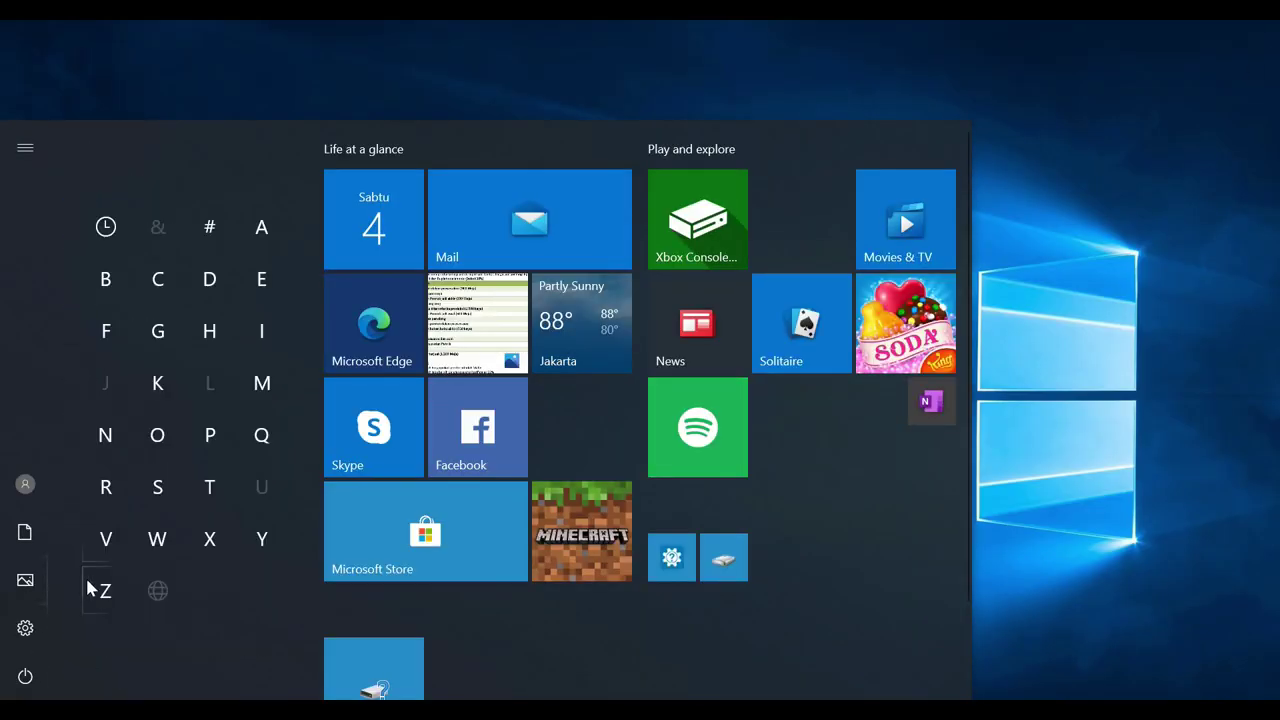
pyautogui.click(262, 279)
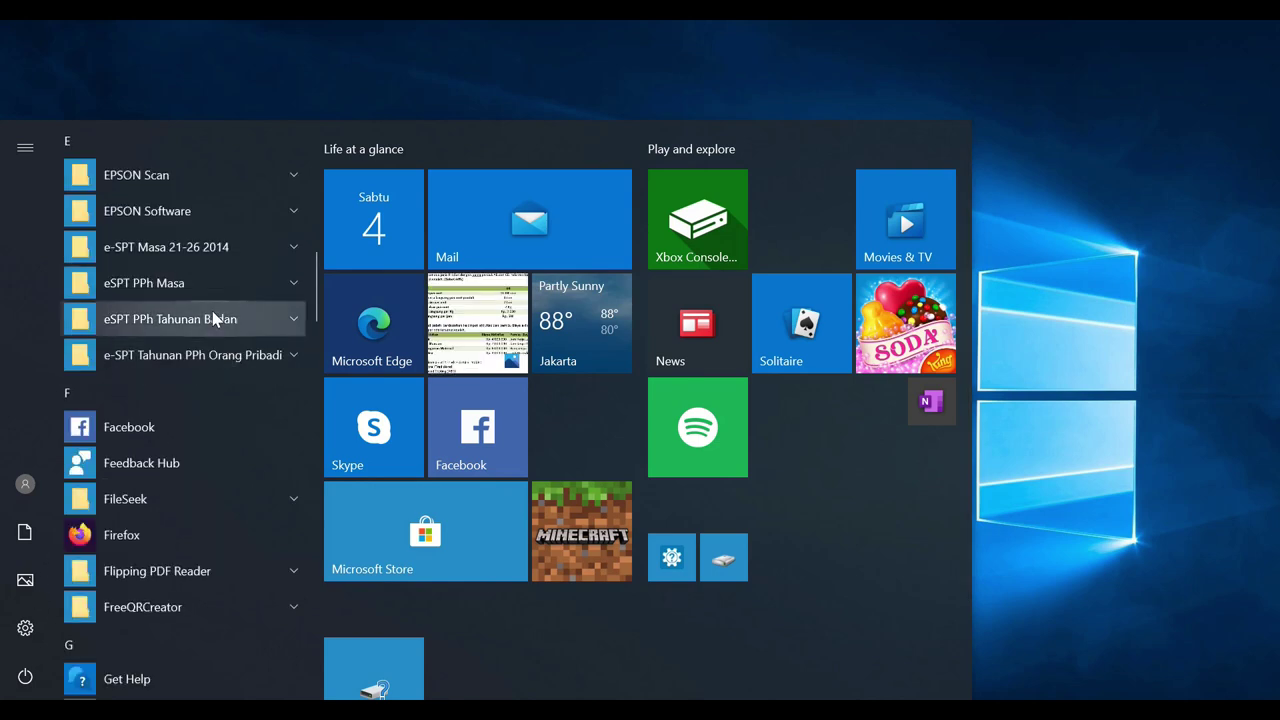
pyautogui.click(212, 318)
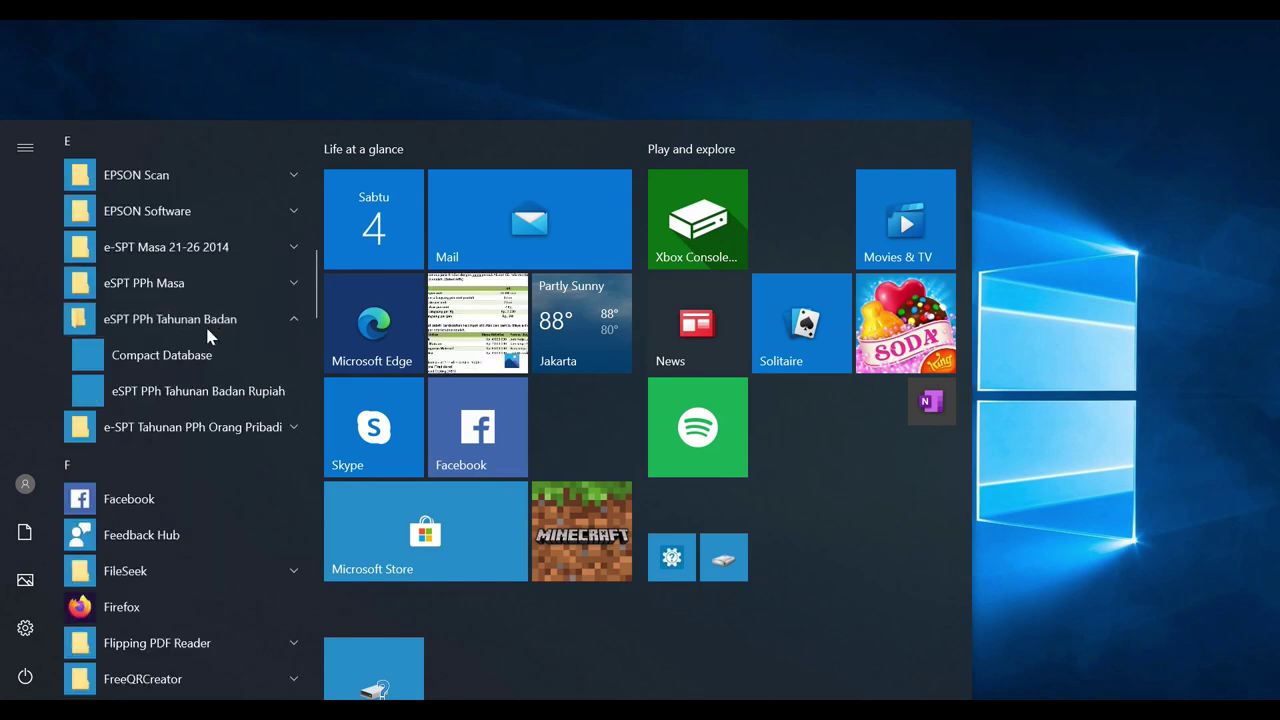
pyautogui.rightClick(168, 396)
pyautogui.moveTo(263, 451)
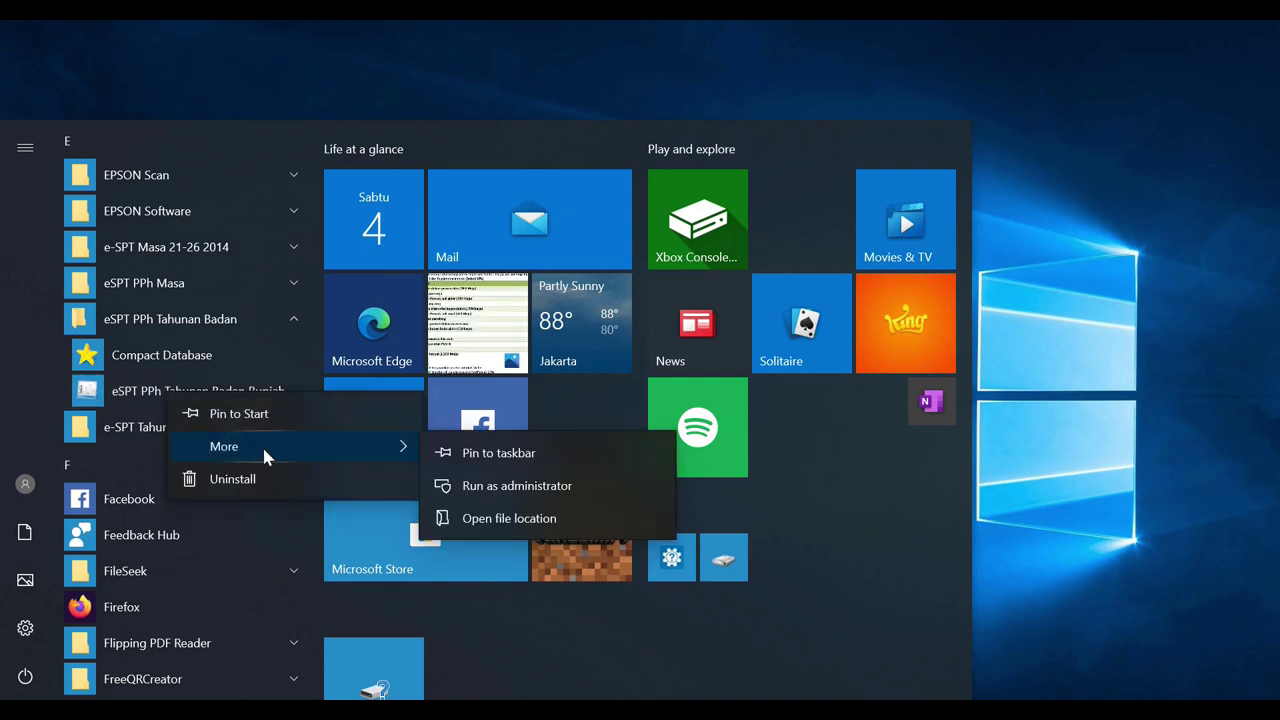
pyautogui.click(511, 486)
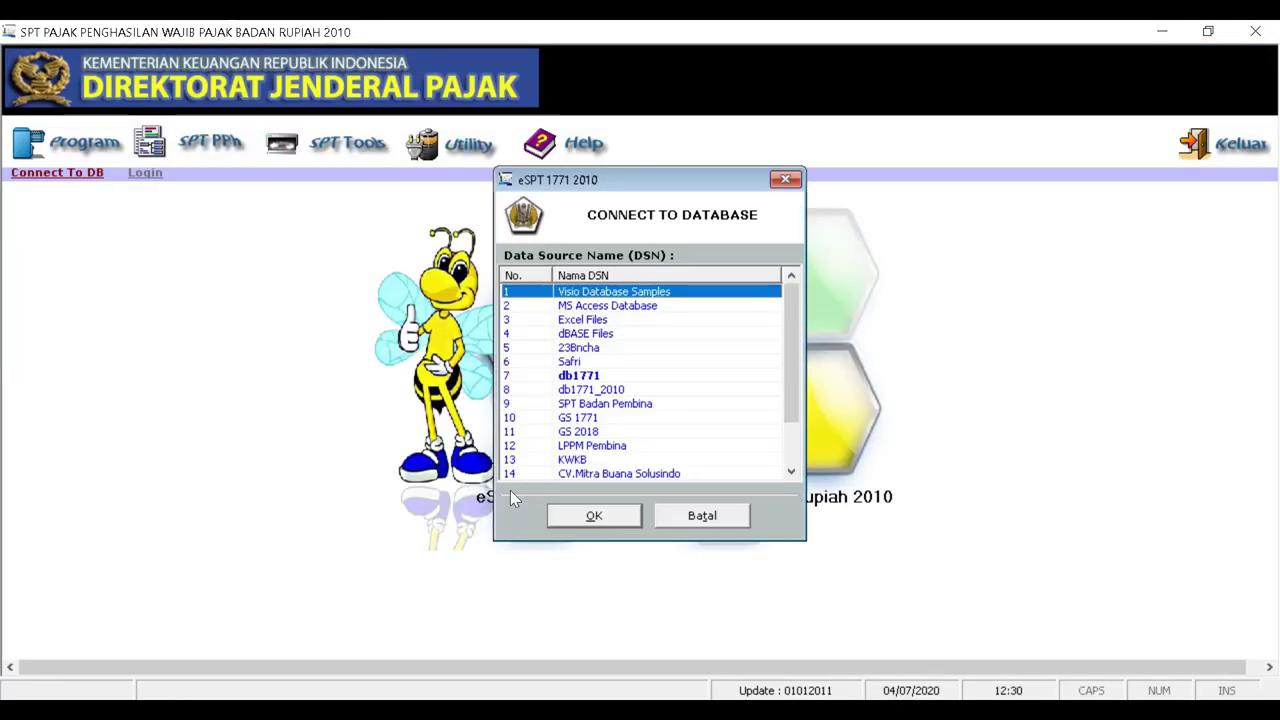
# Step: Connect the eSPT application to the KelasManajemenMalam data source
pyautogui.press('End')
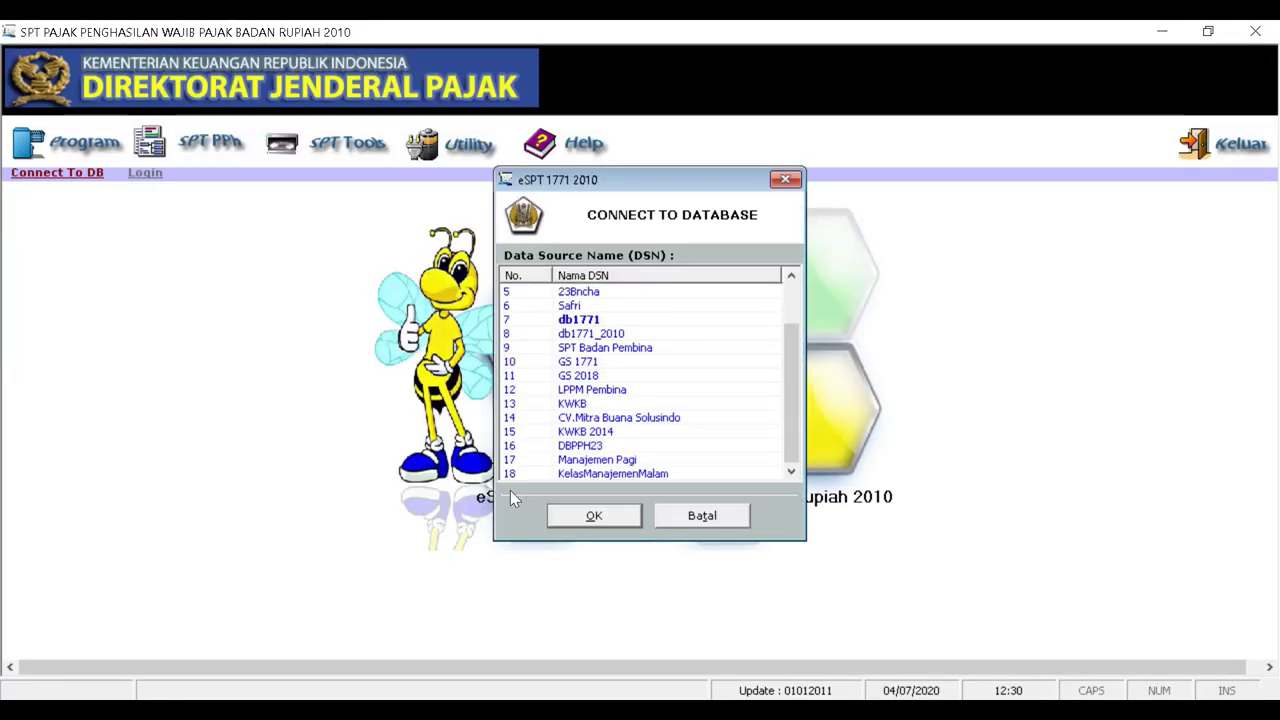
pyautogui.press('Tab')
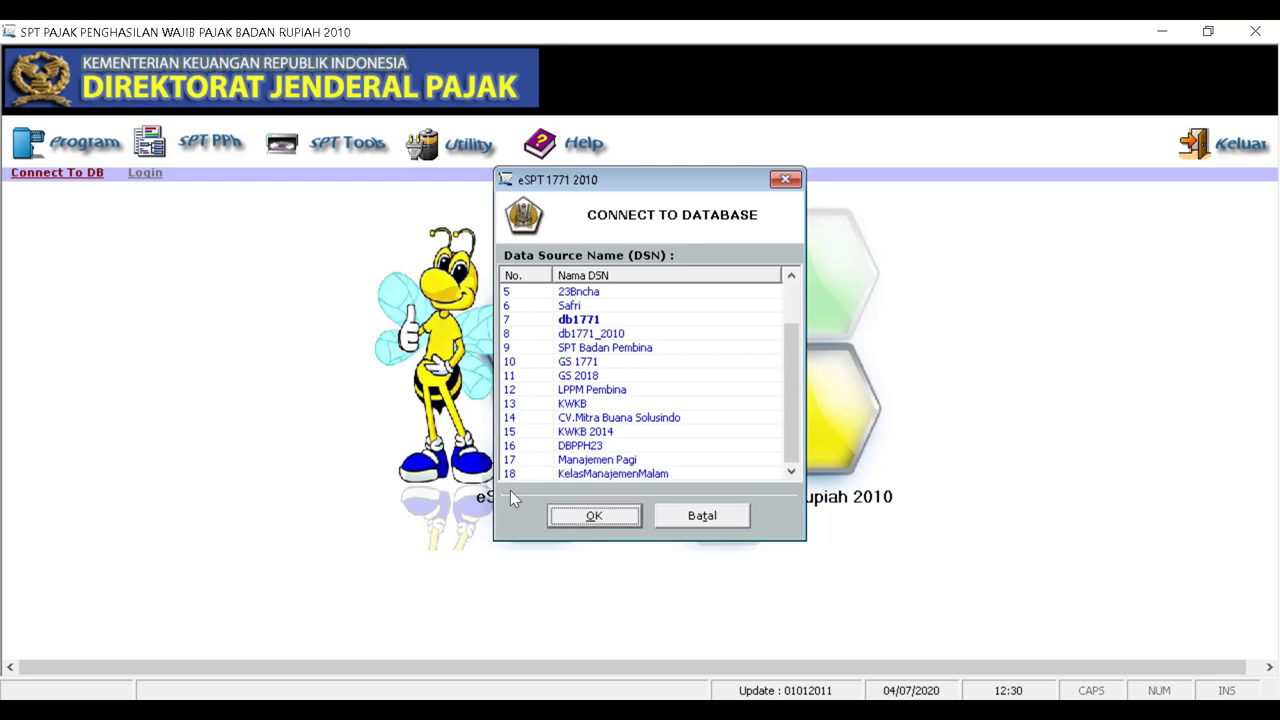
pyautogui.press('Return')
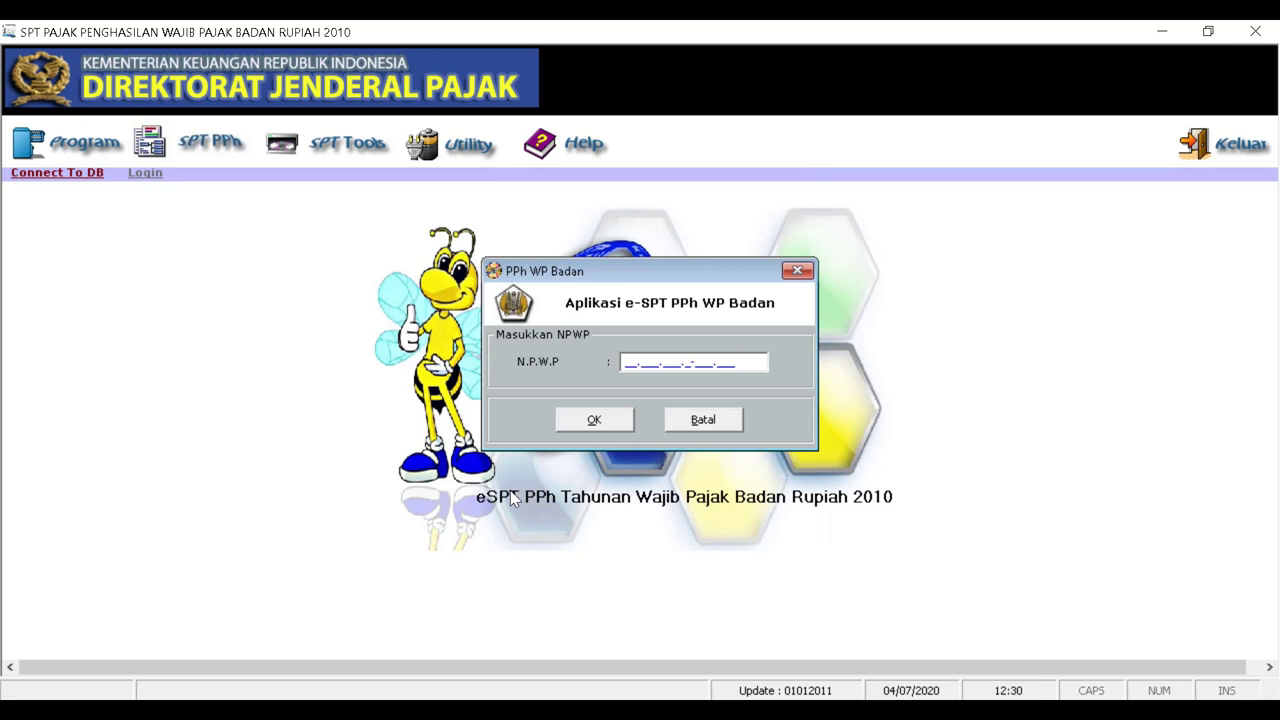